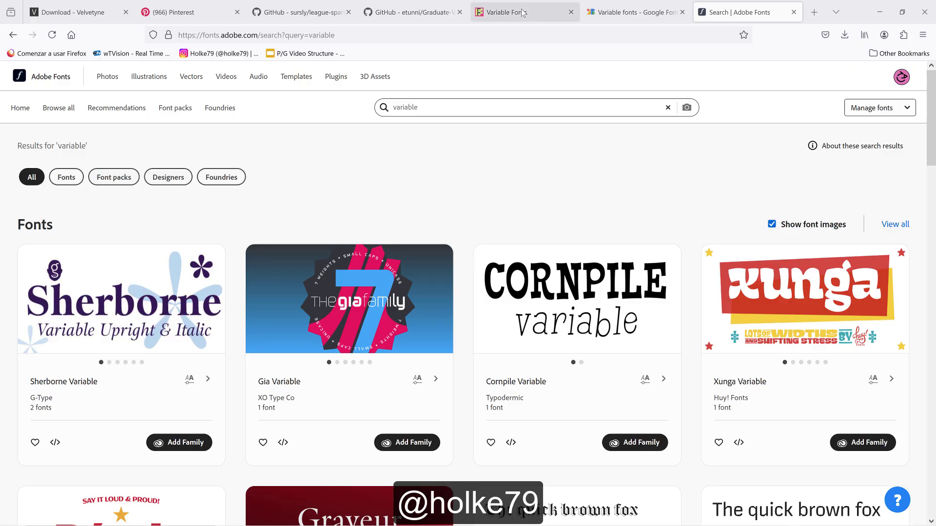
Switch between the v-fonts.com and Google Fonts tabs and select the search term 'variable'.
{"action": "left_click", "coordinate": [522, 12]}
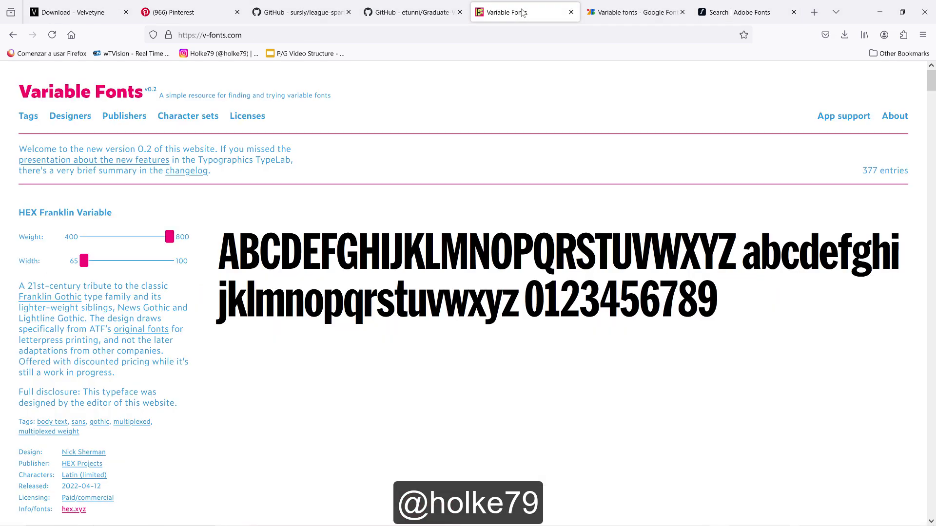
{"action": "left_click", "coordinate": [621, 16]}
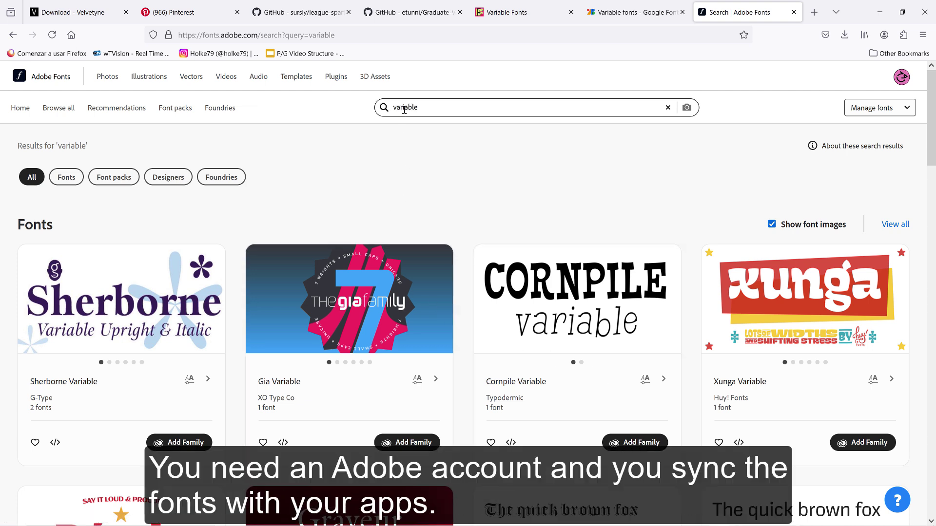
{"action": "double_click", "coordinate": [404, 109]}
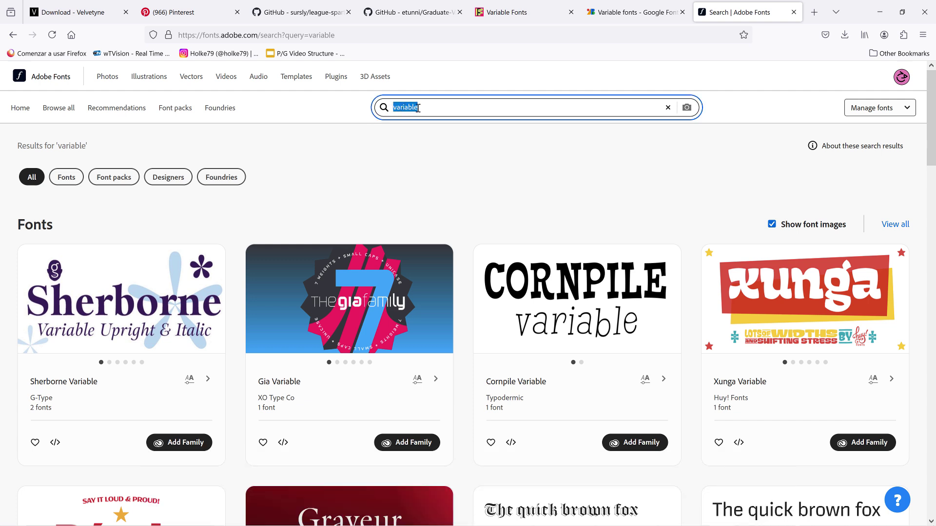
Open the Luke Variable font page and drag its Fill axis to a Custom style.
{"action": "scroll", "coordinate": [514, 237], "scroll_direction": "down", "scroll_amount": 2}
{"action": "scroll", "coordinate": [599, 349], "scroll_direction": "down", "scroll_amount": 2}
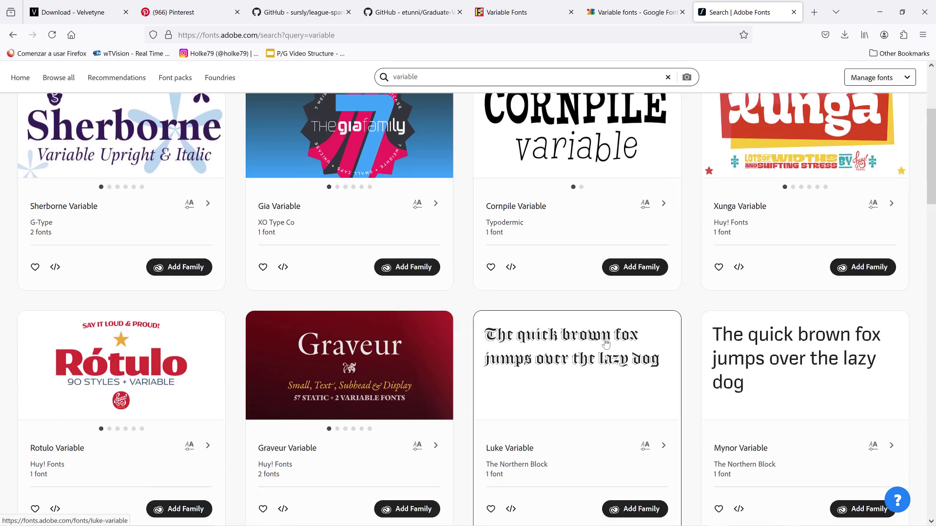
{"action": "left_click", "coordinate": [605, 343]}
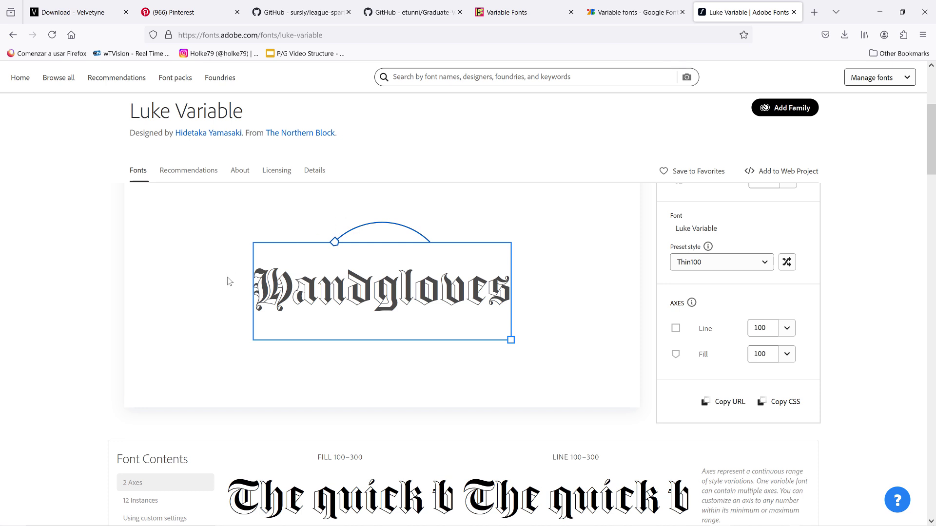
{"action": "mouse_move", "coordinate": [336, 242]}
{"action": "left_mouse_down"}
{"action": "mouse_move", "coordinate": [424, 241]}
{"action": "mouse_move", "coordinate": [399, 229]}
{"action": "mouse_move", "coordinate": [348, 234]}
{"action": "mouse_move", "coordinate": [398, 224]}
{"action": "mouse_move", "coordinate": [424, 238]}
{"action": "mouse_move", "coordinate": [381, 224]}
{"action": "mouse_move", "coordinate": [335, 242]}
{"action": "left_mouse_up"}
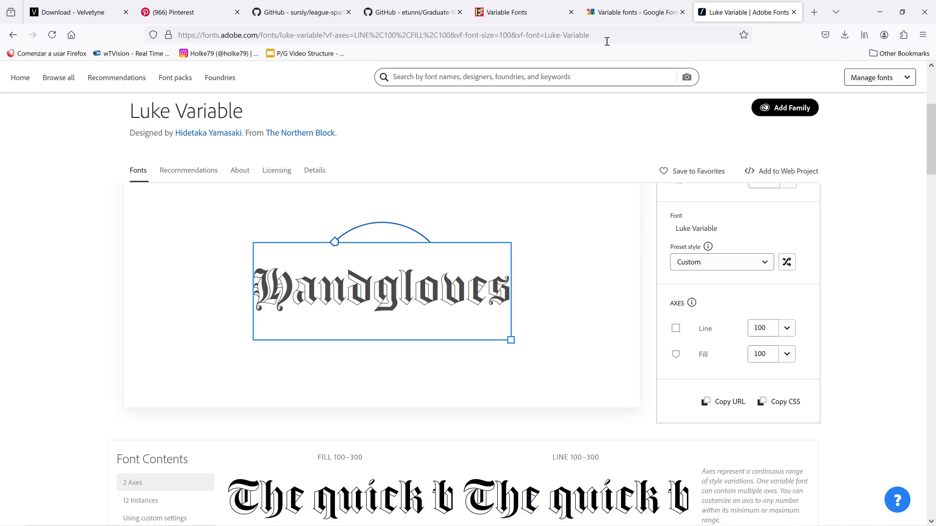
Browse the Google Fonts variable fonts table of families, axes and ranges.
{"action": "left_click", "coordinate": [608, 15]}
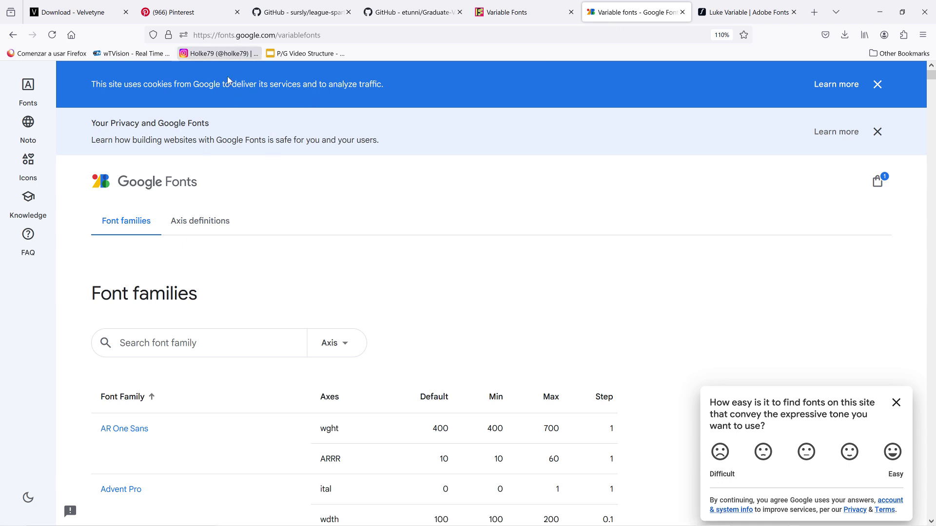
{"action": "scroll", "coordinate": [261, 331], "scroll_direction": "down", "scroll_amount": 6}
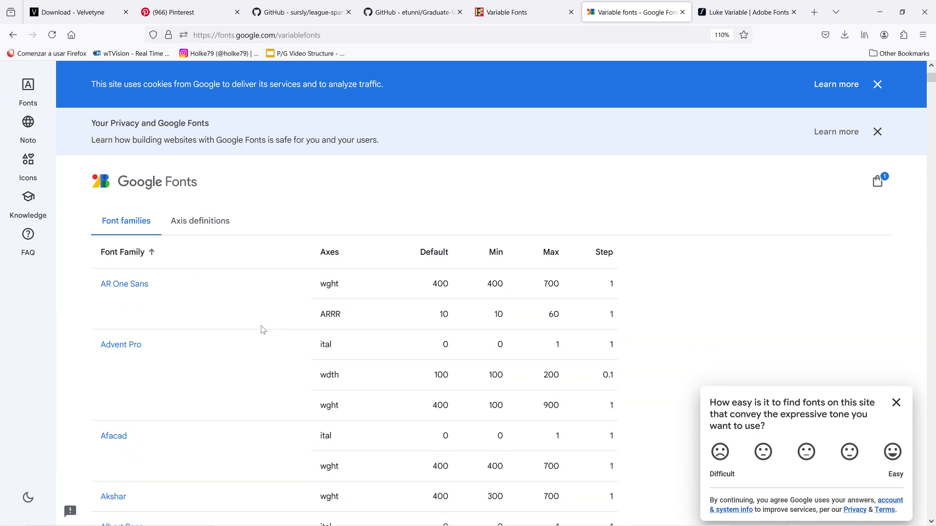
{"action": "scroll", "coordinate": [262, 331], "scroll_direction": "down", "scroll_amount": 2}
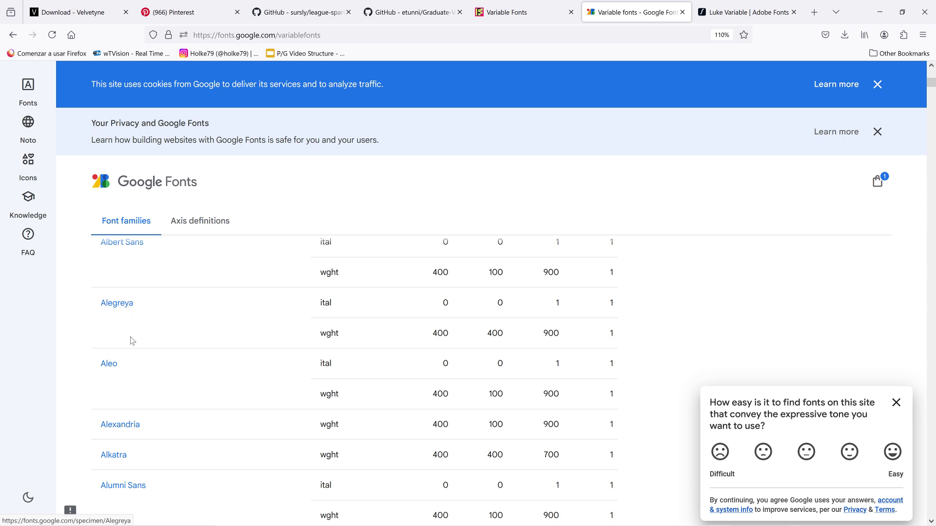
{"action": "scroll", "coordinate": [131, 340], "scroll_direction": "down", "scroll_amount": 2}
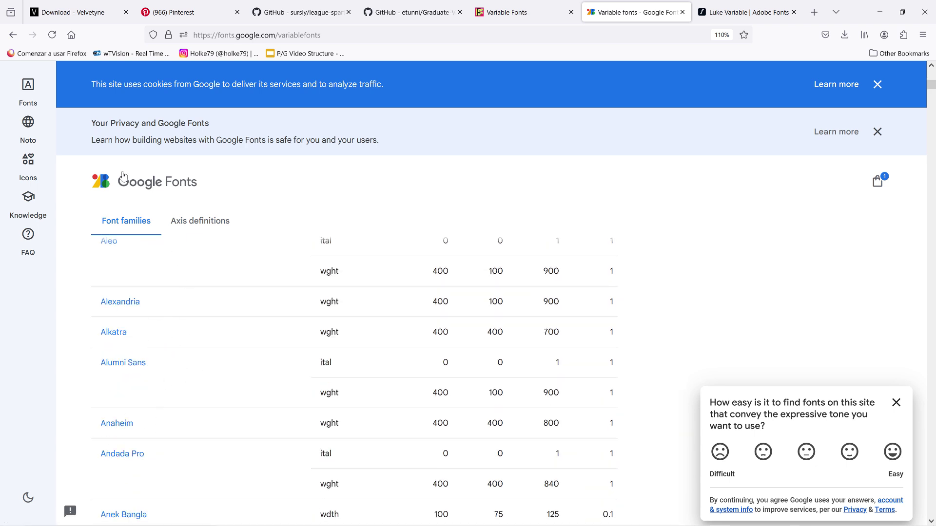
Go back, rerun the Google Fonts variable search and open 'Variable fonts - Google Fonts'.
{"action": "key", "text": "alt+Left"}
{"action": "double_click", "coordinate": [169, 88]}
{"action": "left_click", "coordinate": [190, 88]}
{"action": "left_click", "coordinate": [88, 212]}
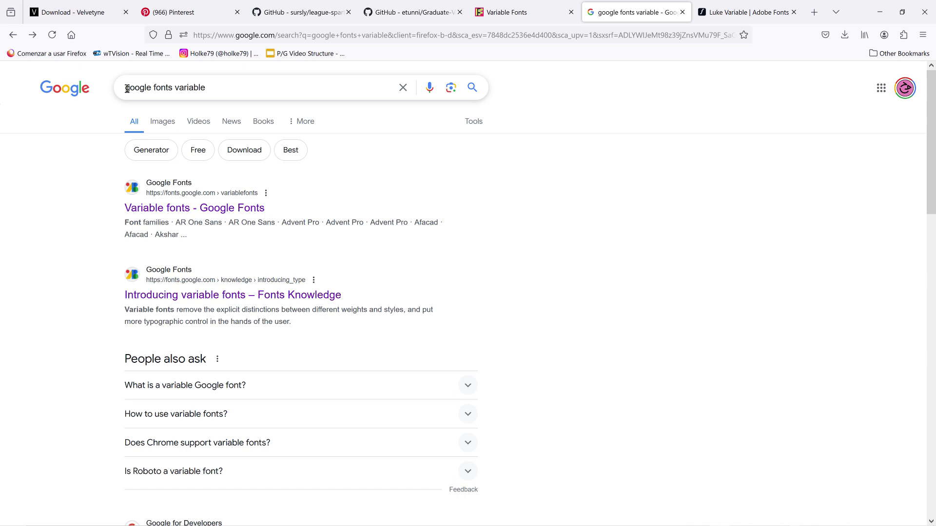
{"action": "left_click_drag", "start_coordinate": [127, 89], "coordinate": [212, 88]}
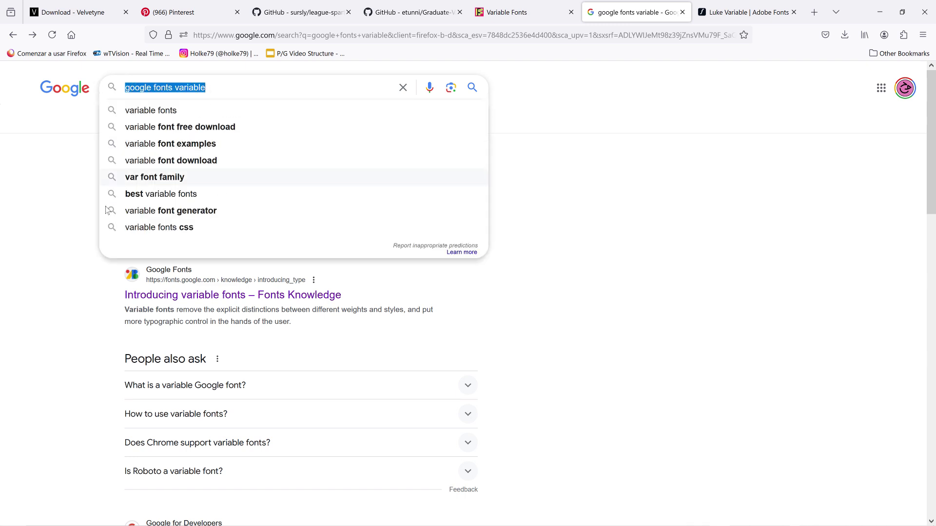
{"action": "left_click", "coordinate": [18, 213]}
{"action": "left_click", "coordinate": [472, 87]}
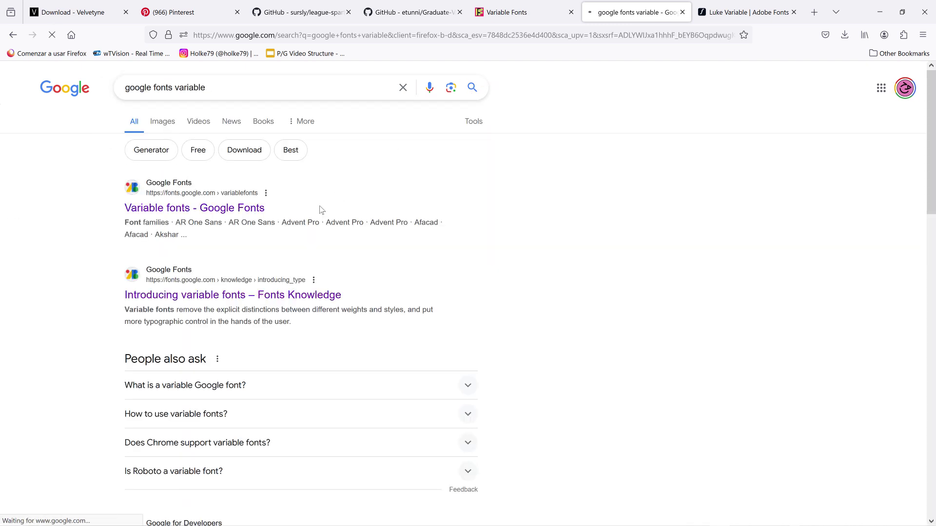
{"action": "left_click", "coordinate": [214, 209]}
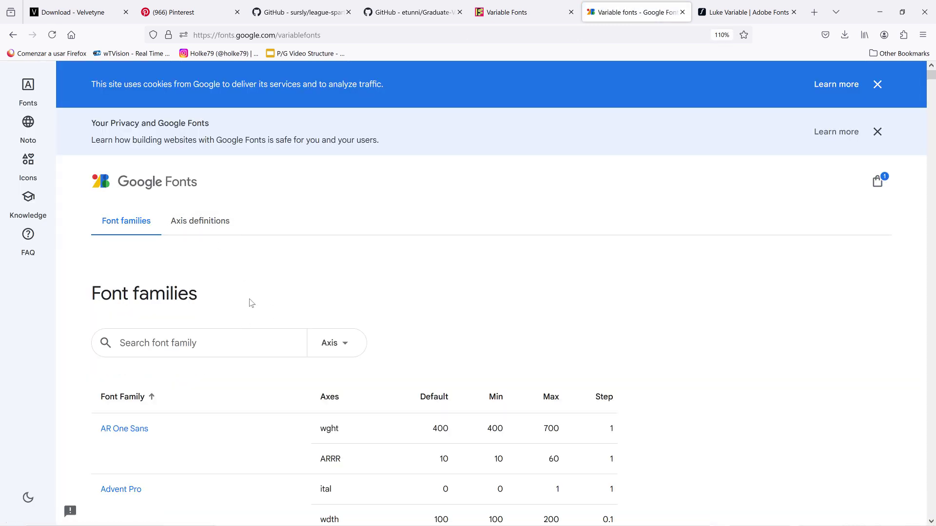
{"action": "scroll", "coordinate": [248, 303], "scroll_direction": "down", "scroll_amount": 10}
On v-fonts.com, preview Graveur Variable at optical size about 32 and various weights.
{"action": "left_click", "coordinate": [534, 17]}
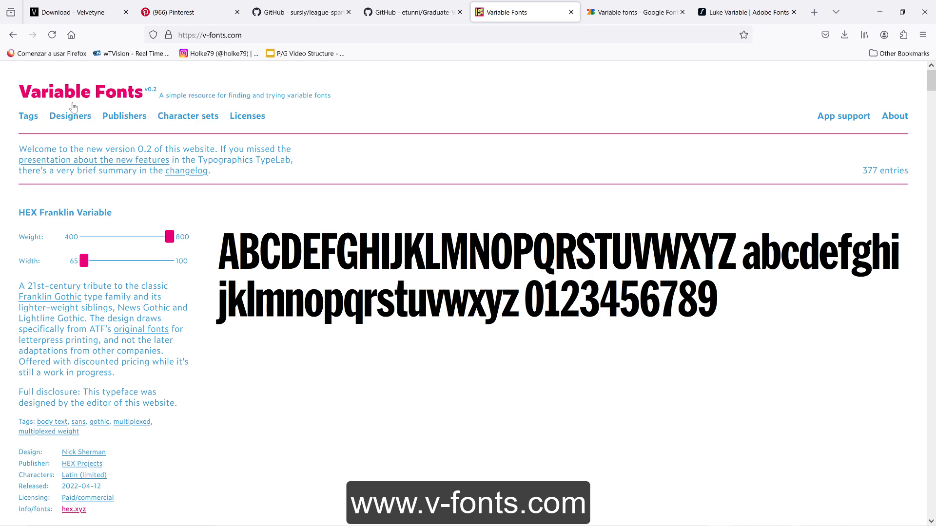
{"action": "scroll", "coordinate": [168, 265], "scroll_direction": "down", "scroll_amount": 15}
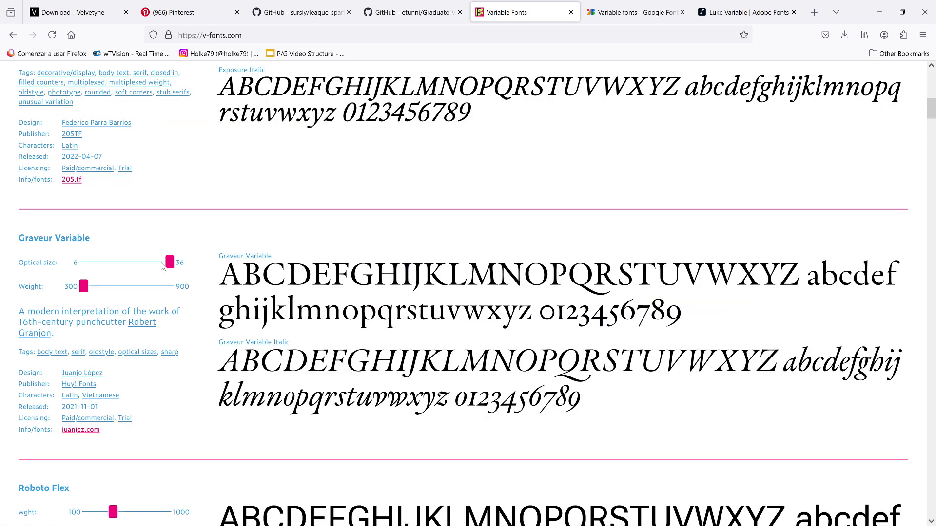
{"action": "mouse_move", "coordinate": [170, 263]}
{"action": "left_mouse_down"}
{"action": "mouse_move", "coordinate": [98, 263]}
{"action": "mouse_move", "coordinate": [158, 263]}
{"action": "left_mouse_up"}
{"action": "left_click_drag", "start_coordinate": [83, 286], "coordinate": [120, 286]}
{"action": "scroll", "coordinate": [99, 288], "scroll_direction": "up", "scroll_amount": 15}
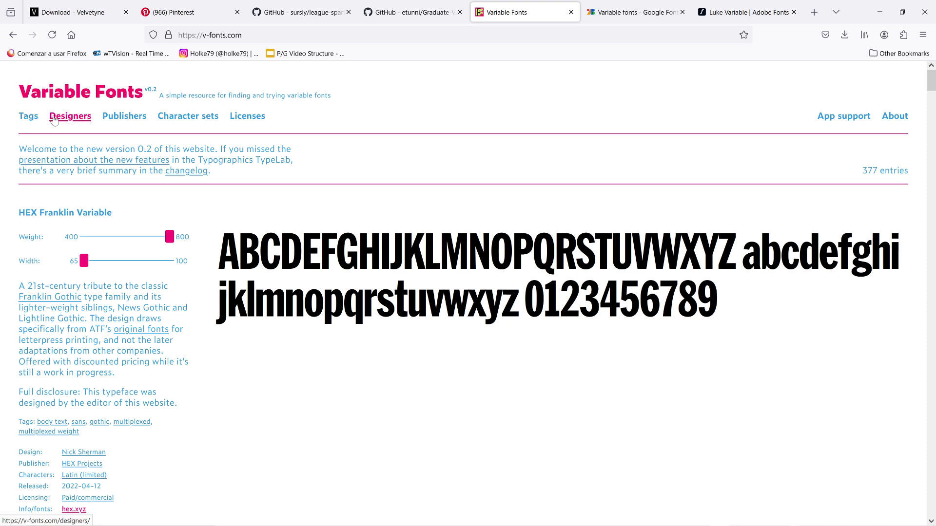
Filter the v-fonts.com catalogue to Open source licensed fonts.
{"action": "left_click", "coordinate": [256, 120]}
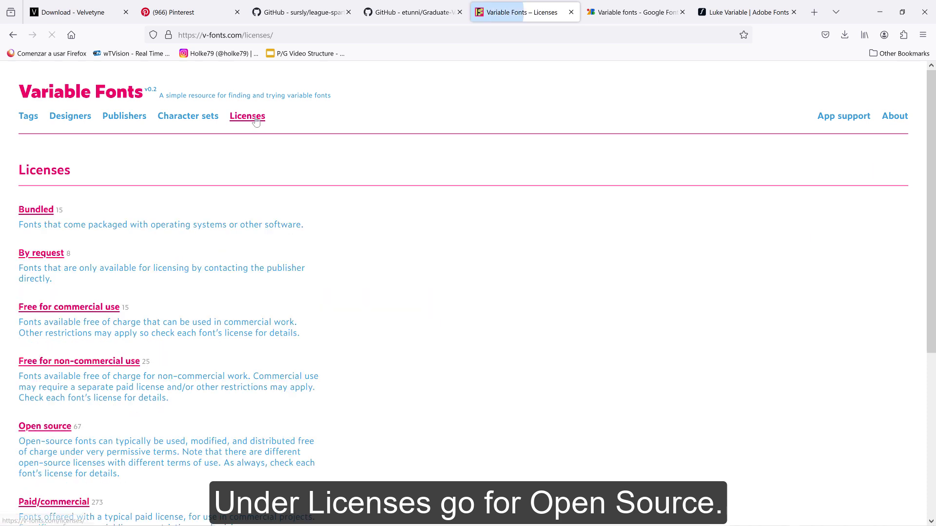
{"action": "scroll", "coordinate": [137, 306], "scroll_direction": "down", "scroll_amount": 2}
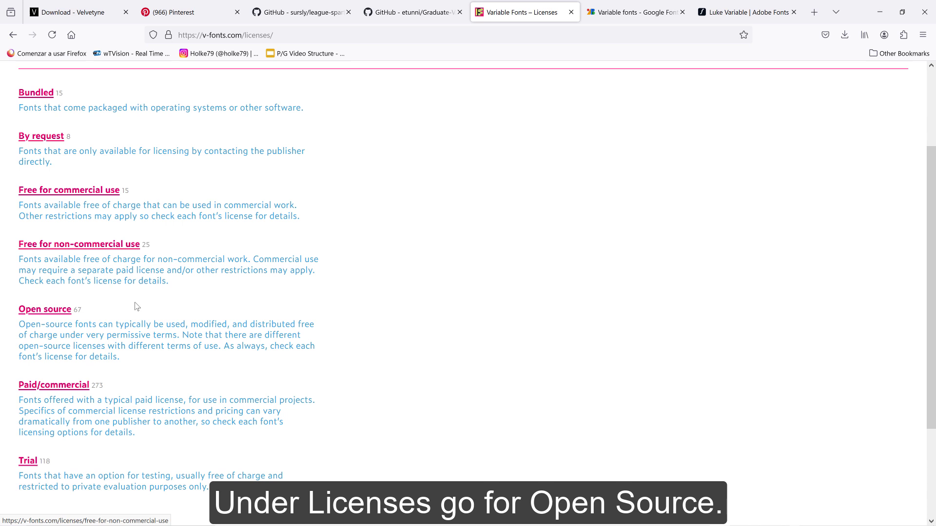
{"action": "left_click", "coordinate": [56, 315]}
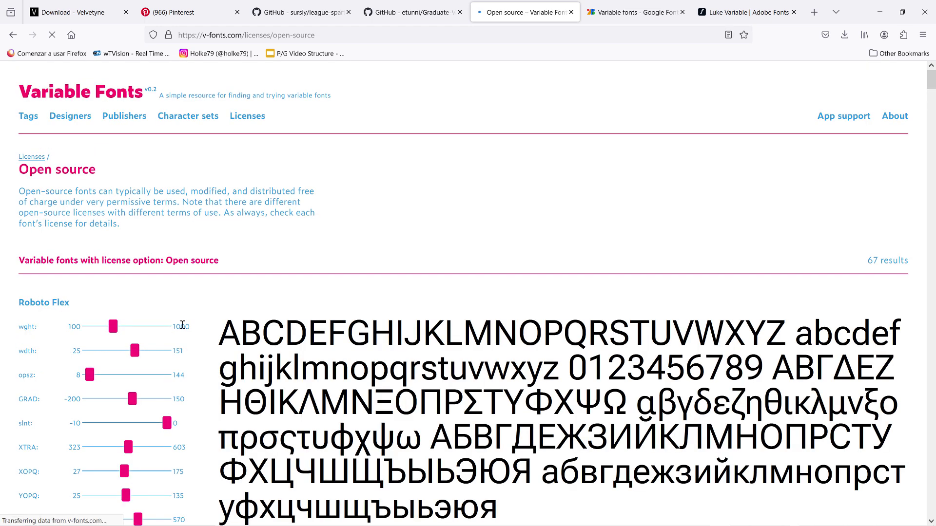
Try Wavefont and Linefont widths, STIX Two at weight 700 and Sono near 700.
{"action": "scroll", "coordinate": [182, 323], "scroll_direction": "down", "scroll_amount": 3}
{"action": "scroll", "coordinate": [183, 323], "scroll_direction": "down", "scroll_amount": 4}
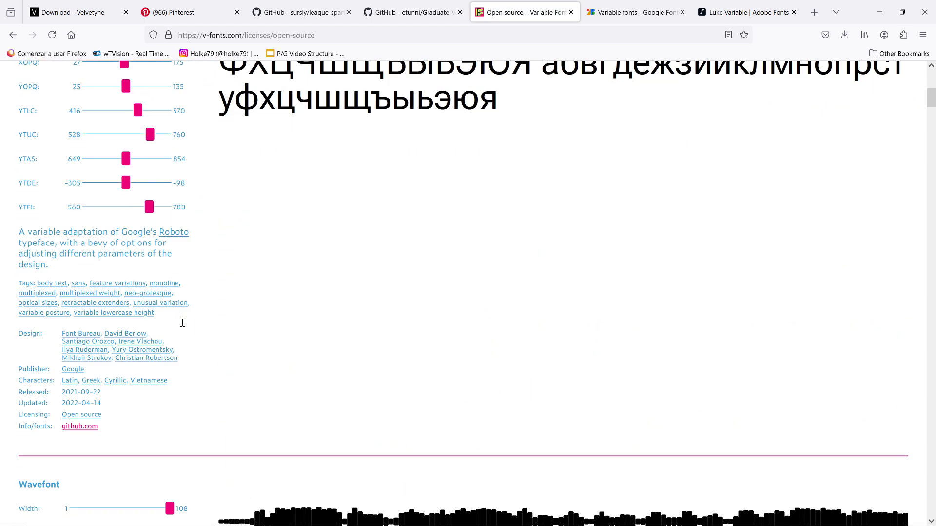
{"action": "scroll", "coordinate": [183, 326], "scroll_direction": "down", "scroll_amount": 4}
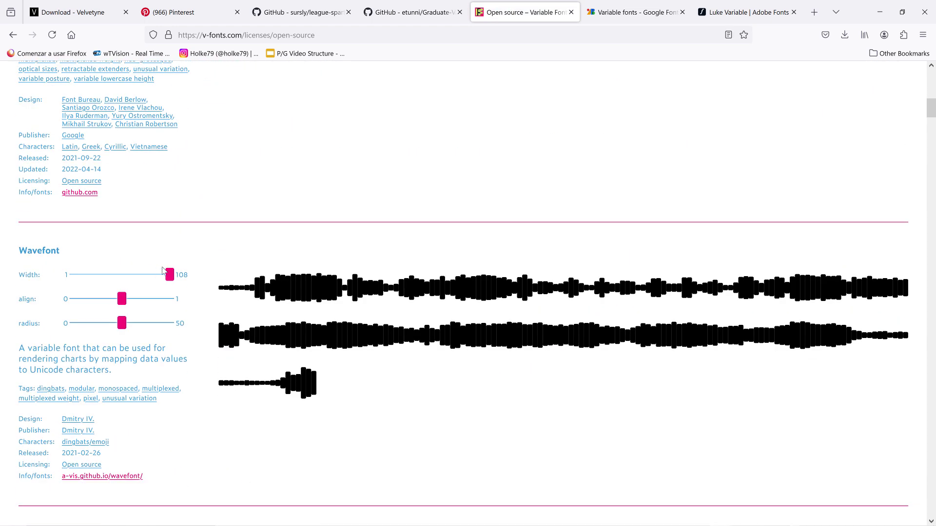
{"action": "left_click_drag", "start_coordinate": [169, 274], "coordinate": [140, 300]}
{"action": "scroll", "coordinate": [217, 302], "scroll_direction": "down", "scroll_amount": 6}
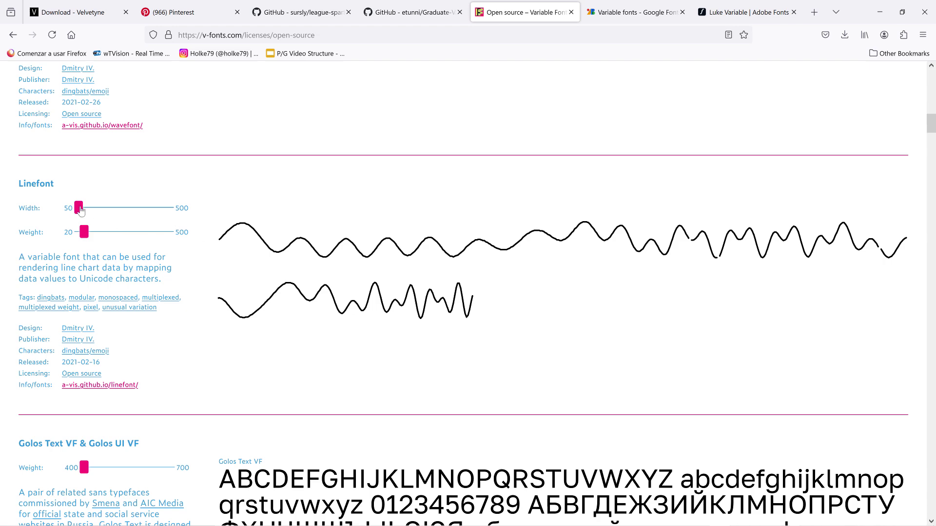
{"action": "mouse_move", "coordinate": [81, 210]}
{"action": "left_mouse_down"}
{"action": "mouse_move", "coordinate": [108, 209]}
{"action": "mouse_move", "coordinate": [77, 209]}
{"action": "left_mouse_up"}
{"action": "scroll", "coordinate": [206, 249], "scroll_direction": "down", "scroll_amount": 10}
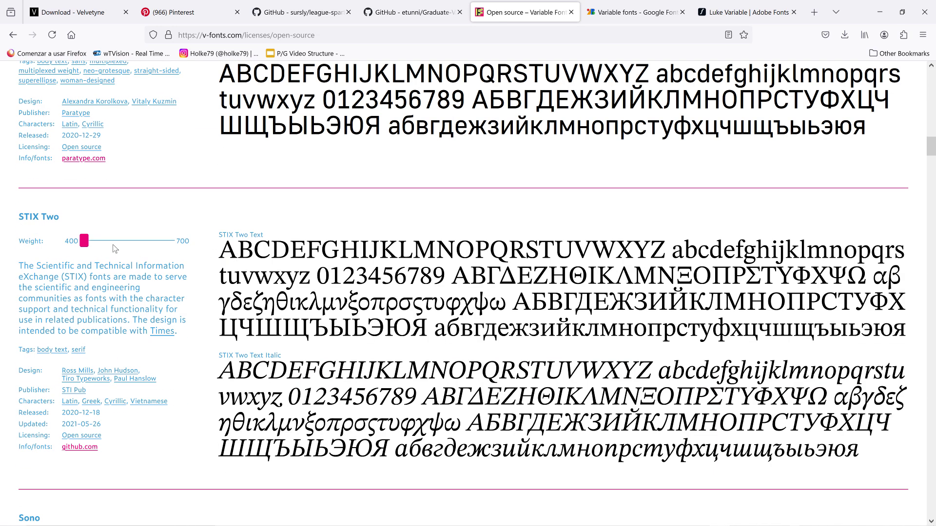
{"action": "mouse_move", "coordinate": [83, 241]}
{"action": "left_mouse_down"}
{"action": "mouse_move", "coordinate": [174, 247]}
{"action": "mouse_move", "coordinate": [88, 243]}
{"action": "left_mouse_up"}
{"action": "scroll", "coordinate": [162, 236], "scroll_direction": "down", "scroll_amount": 7}
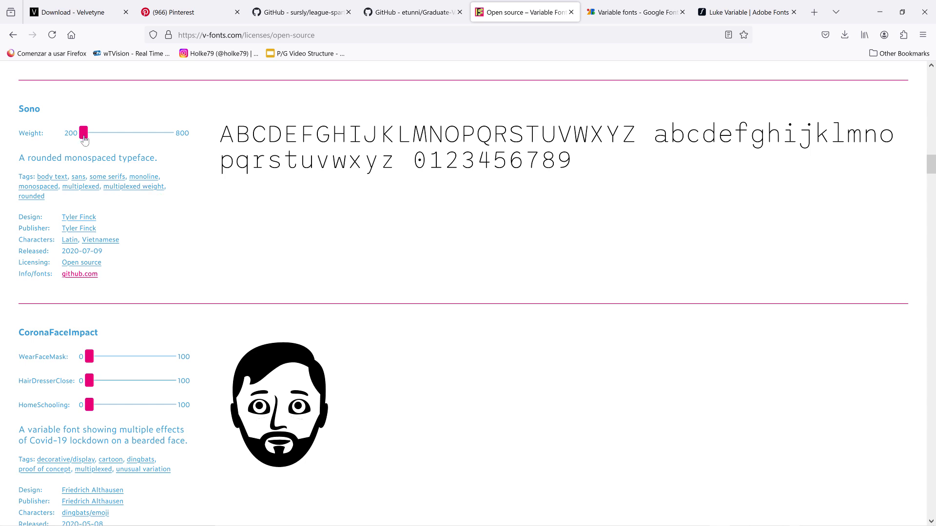
{"action": "mouse_move", "coordinate": [84, 132]}
{"action": "left_mouse_down"}
{"action": "mouse_move", "coordinate": [150, 133]}
{"action": "mouse_move", "coordinate": [94, 138]}
{"action": "left_mouse_up"}
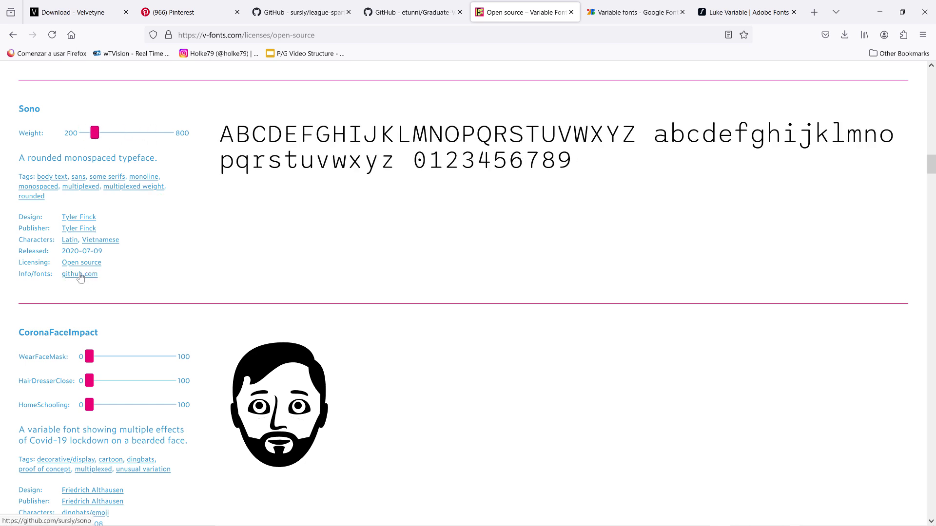
Raise CoronaFaceImpact's WearFaceMask and HairDresserClose axes for longer hair.
{"action": "scroll", "coordinate": [80, 277], "scroll_direction": "down", "scroll_amount": 3}
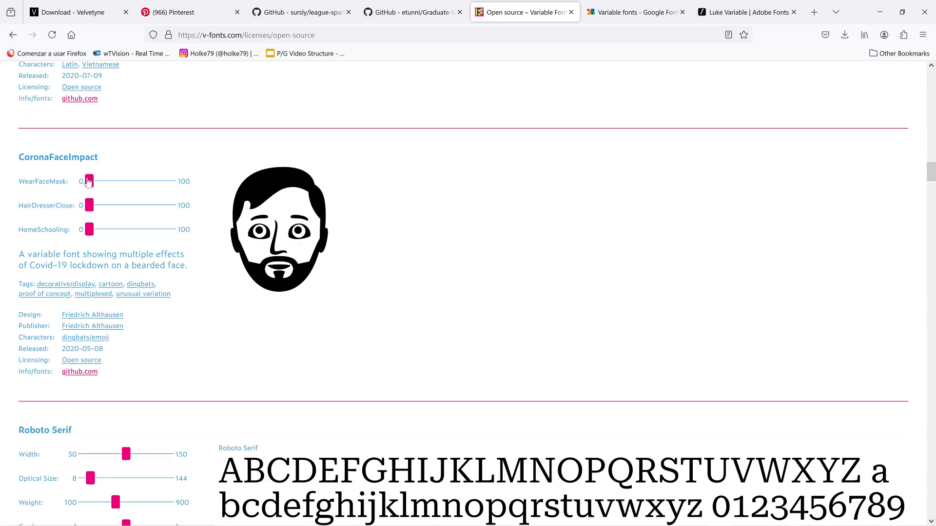
{"action": "left_click_drag", "start_coordinate": [88, 183], "coordinate": [160, 182]}
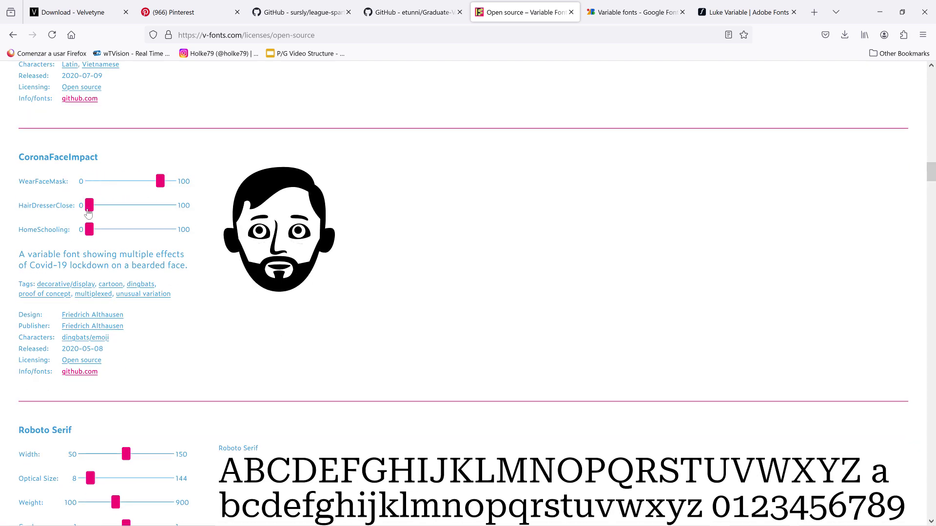
{"action": "left_click_drag", "start_coordinate": [88, 210], "coordinate": [143, 208]}
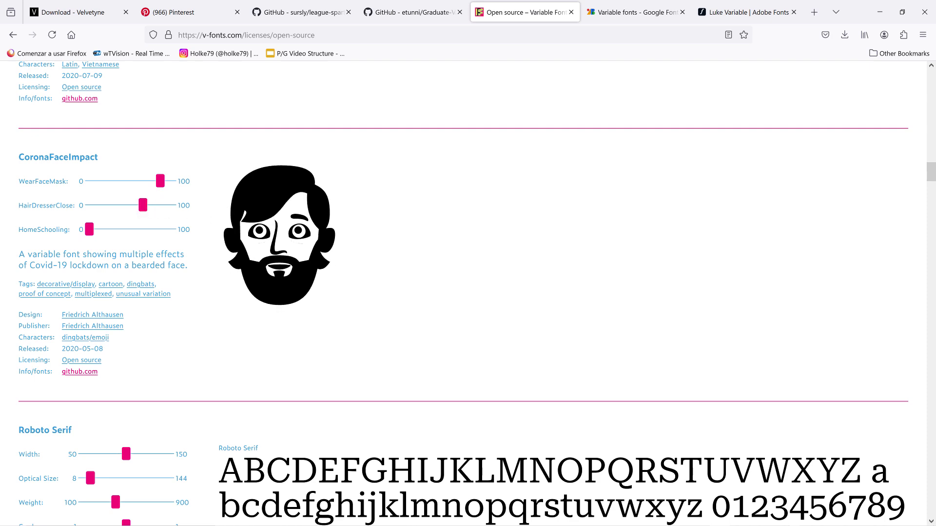
Make the Newsreader specimen bolder, around weight 500.
{"action": "scroll", "coordinate": [322, 344], "scroll_direction": "down", "scroll_amount": 3}
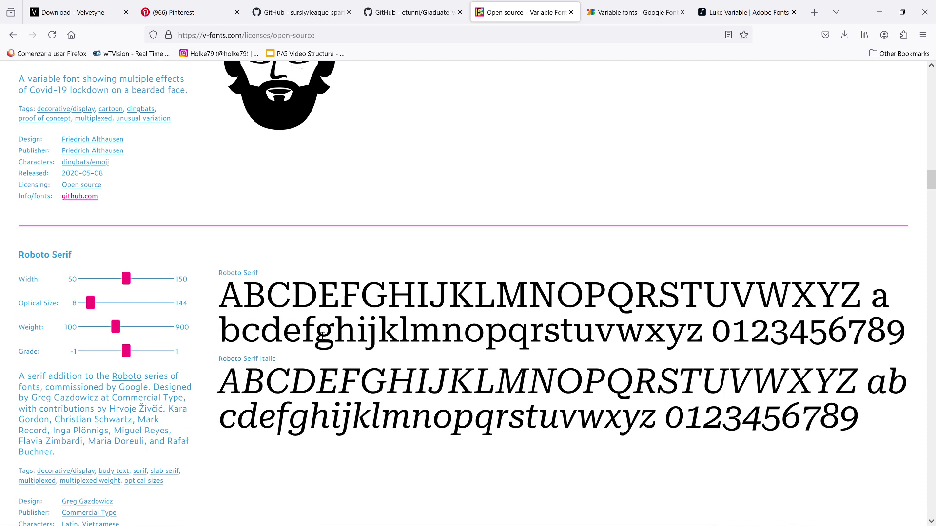
{"action": "scroll", "coordinate": [322, 334], "scroll_direction": "down", "scroll_amount": 4}
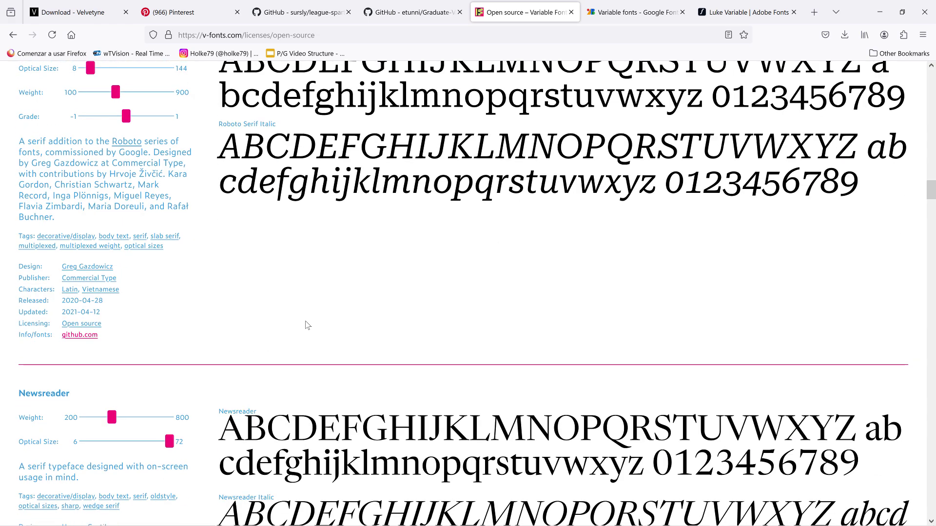
{"action": "scroll", "coordinate": [305, 324], "scroll_direction": "down", "scroll_amount": 3}
{"action": "mouse_move", "coordinate": [111, 243]}
{"action": "left_mouse_down"}
{"action": "mouse_move", "coordinate": [161, 244]}
{"action": "mouse_move", "coordinate": [120, 246]}
{"action": "left_mouse_up"}
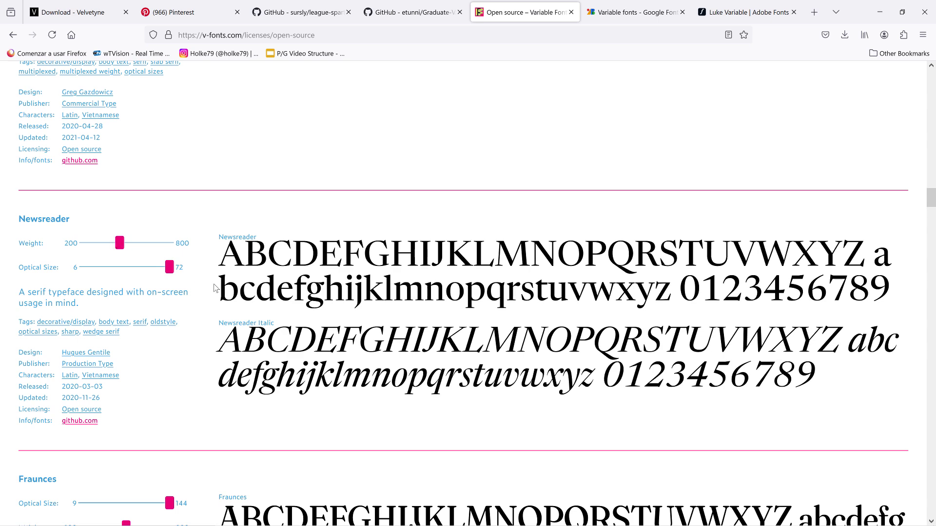
{"action": "scroll", "coordinate": [193, 304], "scroll_direction": "down", "scroll_amount": 1}
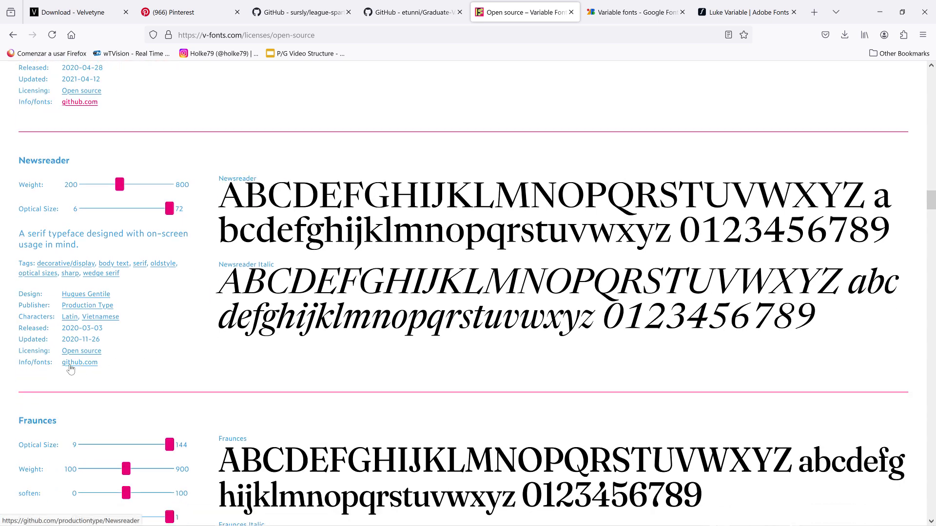
Adjust Newsreader's weight, then download the Newsreader repository as a ZIP.
{"action": "left_click_drag", "start_coordinate": [120, 184], "coordinate": [81, 209]}
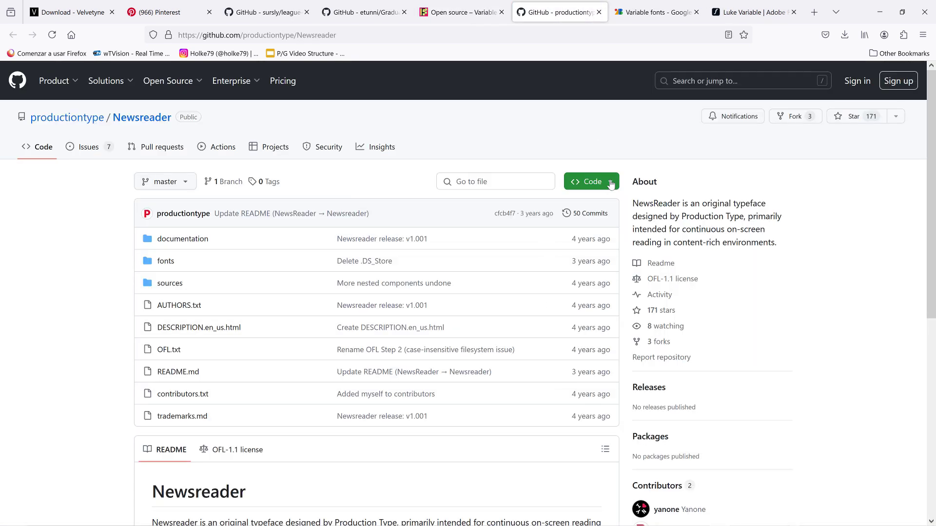
{"action": "left_click", "coordinate": [611, 186]}
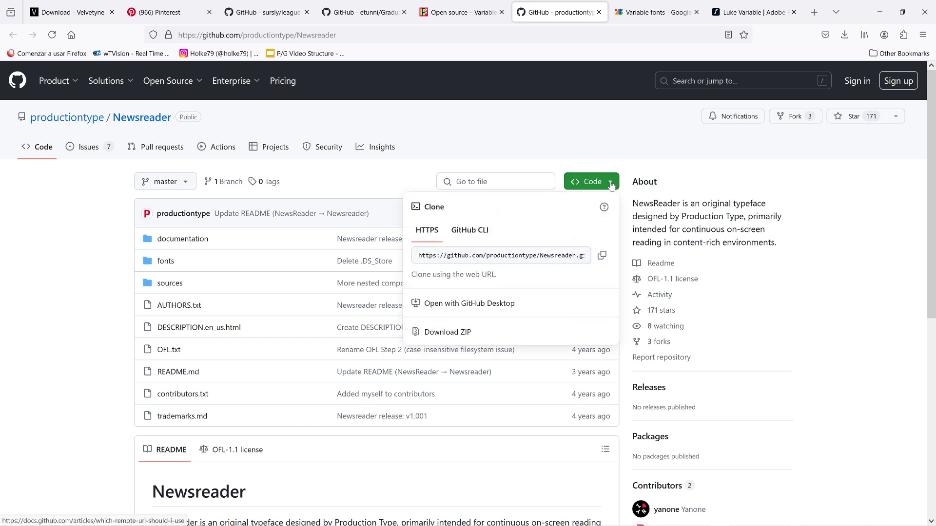
{"action": "left_click", "coordinate": [470, 336]}
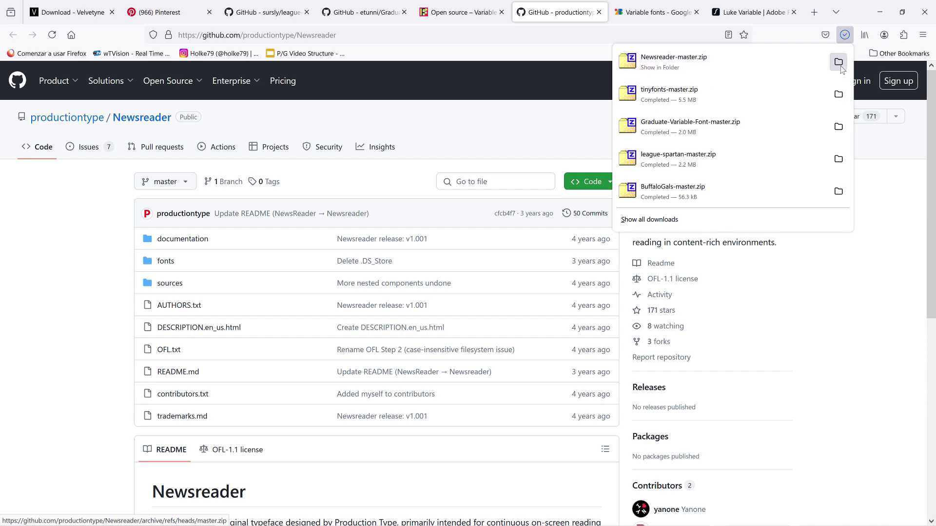
Open Newsreader-master.zip in 7-Zip and go into its fonts\variable folder.
{"action": "left_click", "coordinate": [839, 62]}
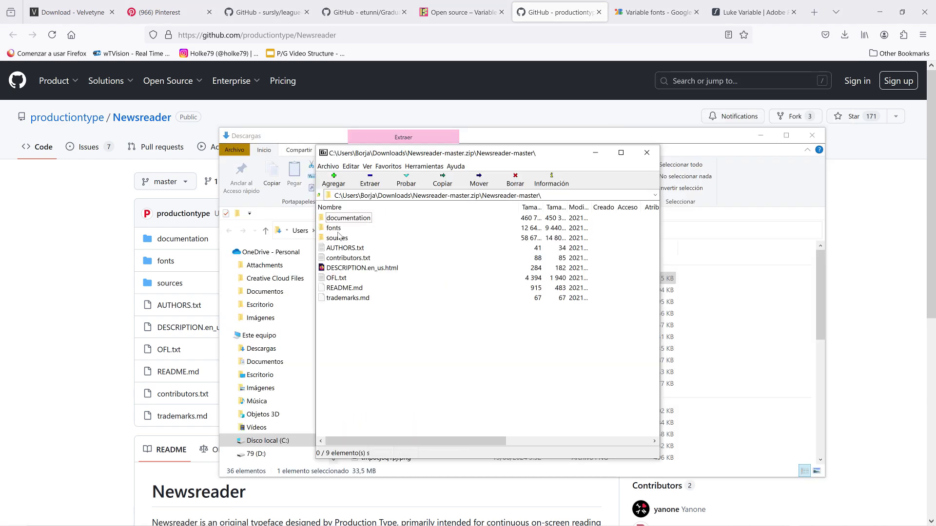
{"action": "double_click", "coordinate": [335, 229]}
{"action": "double_click", "coordinate": [337, 228]}
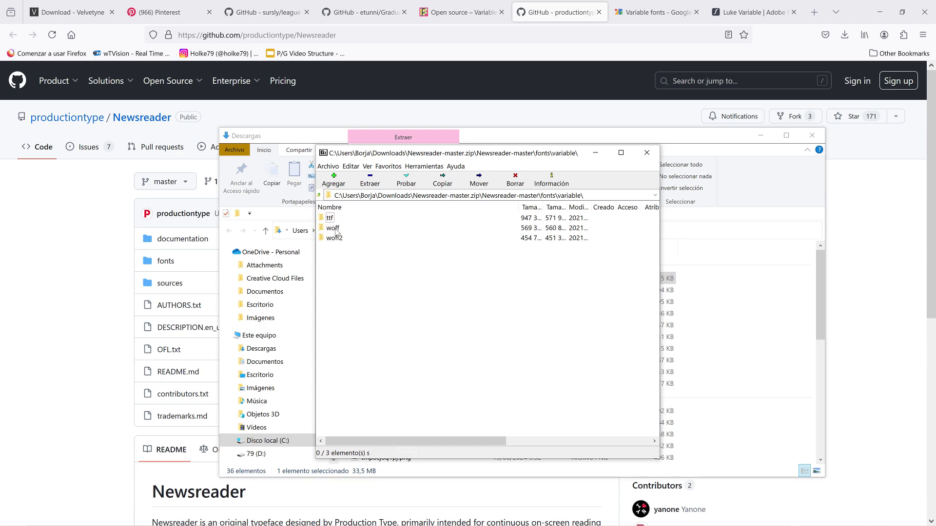
Open the woff folder, then on v-fonts.com rotate the Tilt letters horizontally.
{"action": "double_click", "coordinate": [335, 228]}
{"action": "left_click", "coordinate": [463, 12]}
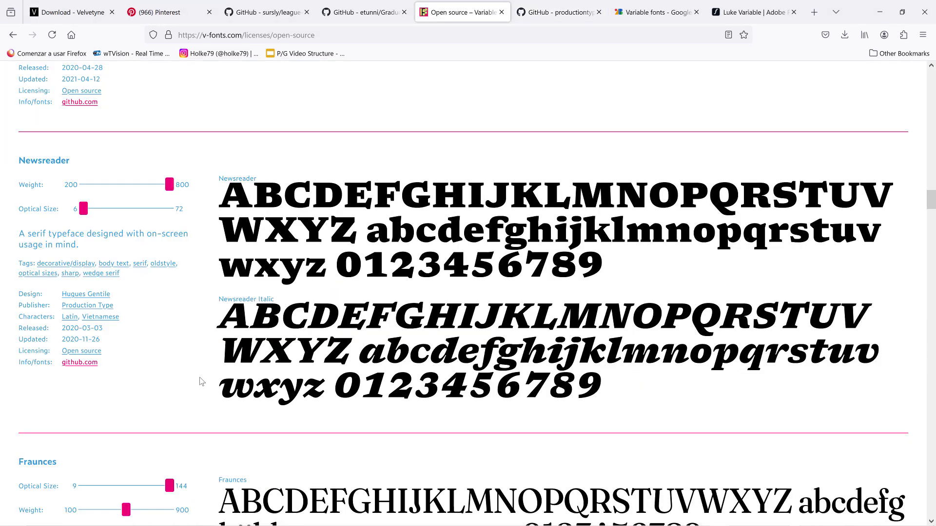
{"action": "scroll", "coordinate": [205, 380], "scroll_direction": "down", "scroll_amount": 6}
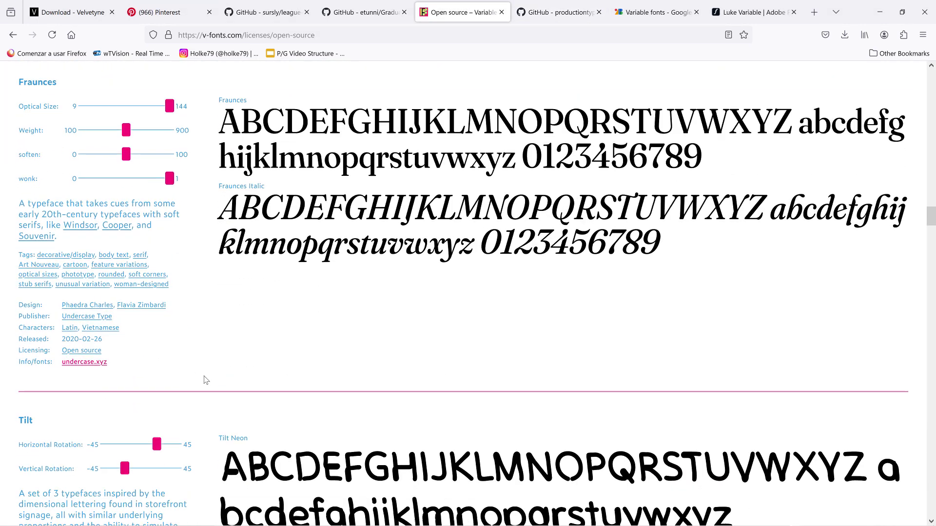
{"action": "scroll", "coordinate": [205, 380], "scroll_direction": "down", "scroll_amount": 4}
{"action": "scroll", "coordinate": [180, 248], "scroll_direction": "down", "scroll_amount": 2}
{"action": "mouse_move", "coordinate": [160, 126]}
{"action": "left_mouse_down"}
{"action": "mouse_move", "coordinate": [134, 126]}
{"action": "mouse_move", "coordinate": [174, 126]}
{"action": "left_mouse_up"}
Raise Homecomputer's weight and width, then push League Spartan to a heavy weight near 800.
{"action": "scroll", "coordinate": [135, 223], "scroll_direction": "down", "scroll_amount": 15}
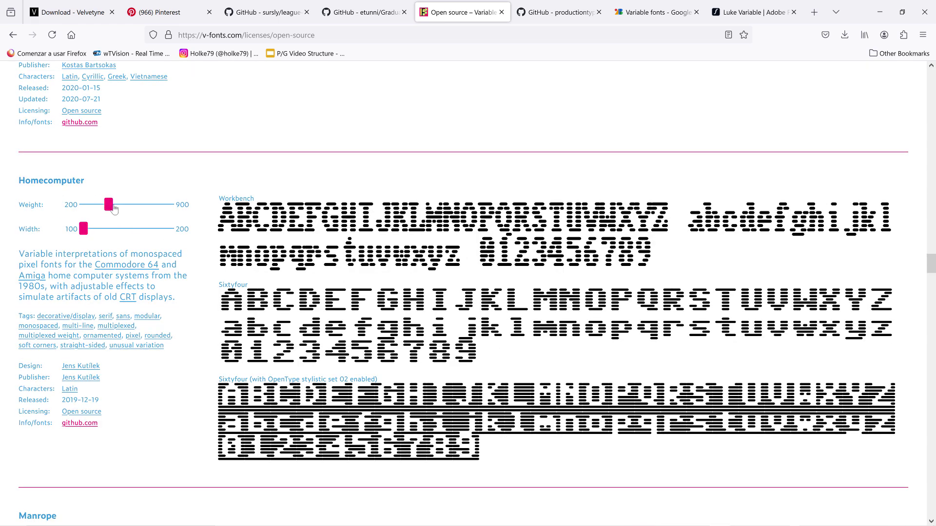
{"action": "mouse_move", "coordinate": [113, 209]}
{"action": "left_mouse_down"}
{"action": "mouse_move", "coordinate": [95, 208]}
{"action": "mouse_move", "coordinate": [134, 208]}
{"action": "mouse_move", "coordinate": [112, 207]}
{"action": "left_mouse_up"}
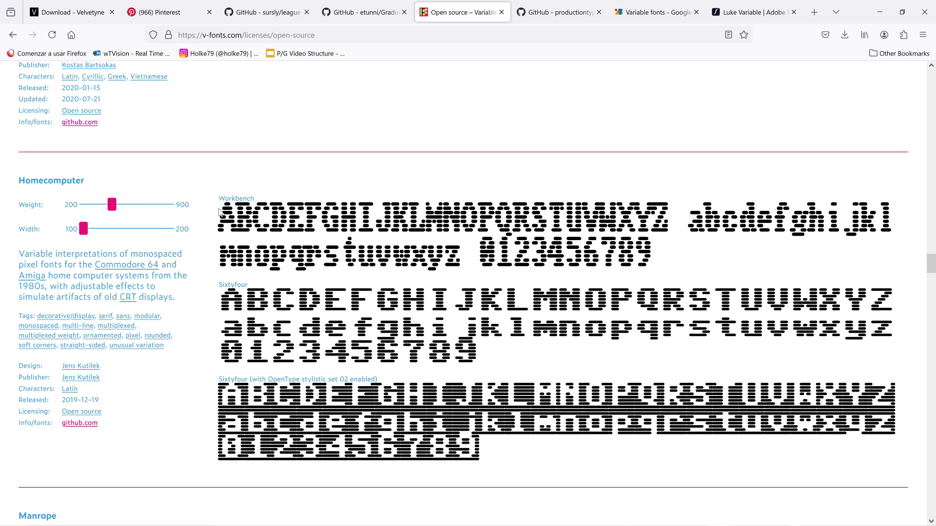
{"action": "left_click_drag", "start_coordinate": [81, 233], "coordinate": [102, 233]}
{"action": "scroll", "coordinate": [100, 233], "scroll_direction": "down", "scroll_amount": 10}
{"action": "left_click_drag", "start_coordinate": [84, 265], "coordinate": [144, 273]}
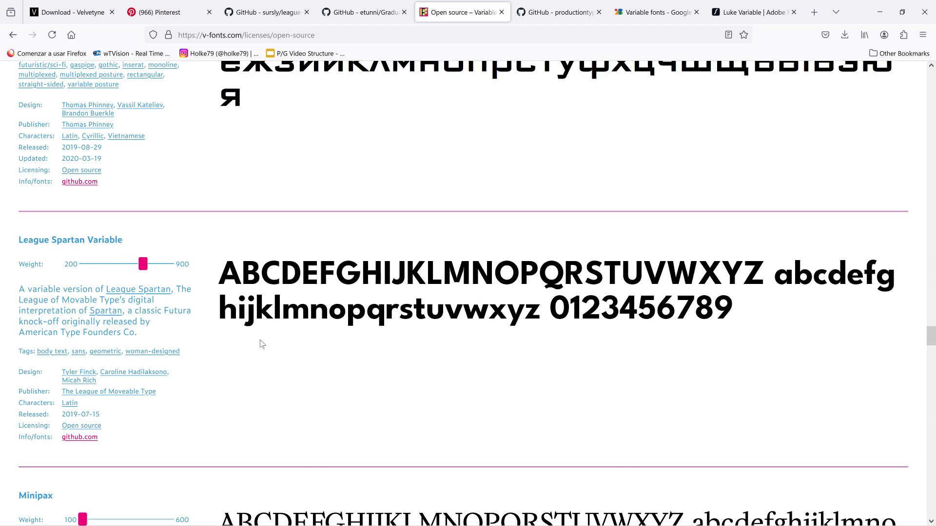
Scroll to TINY and try out its Size axis.
{"action": "scroll", "coordinate": [261, 344], "scroll_direction": "down", "scroll_amount": 4}
{"action": "scroll", "coordinate": [260, 343], "scroll_direction": "down", "scroll_amount": 8}
{"action": "scroll", "coordinate": [260, 337], "scroll_direction": "down", "scroll_amount": 14}
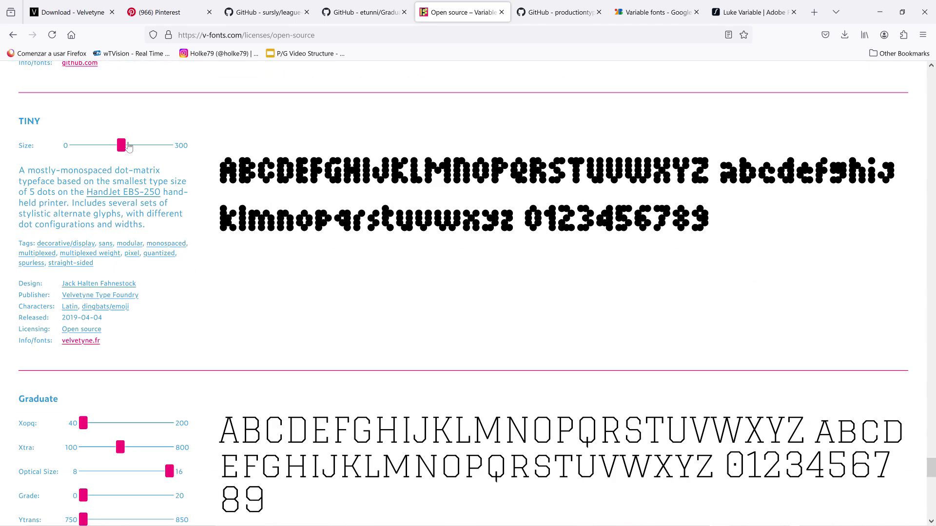
{"action": "mouse_move", "coordinate": [121, 146]}
{"action": "left_mouse_down"}
{"action": "mouse_move", "coordinate": [86, 147]}
{"action": "mouse_move", "coordinate": [141, 152]}
{"action": "mouse_move", "coordinate": [104, 152]}
{"action": "mouse_move", "coordinate": [118, 153]}
{"action": "left_mouse_up"}
Raise Graduate's Xopq axis for bolder strokes and try its Ytrans axis.
{"action": "scroll", "coordinate": [294, 305], "scroll_direction": "down", "scroll_amount": 5}
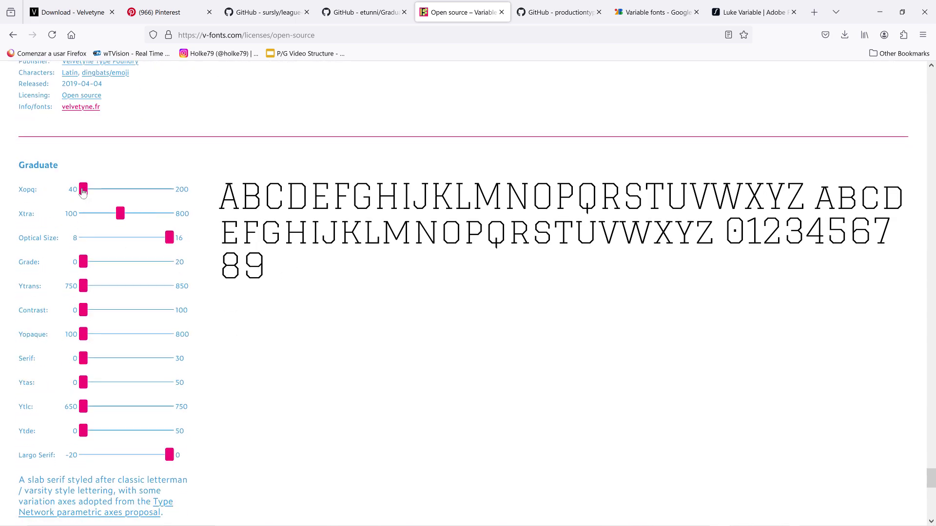
{"action": "left_click_drag", "start_coordinate": [83, 190], "coordinate": [114, 198]}
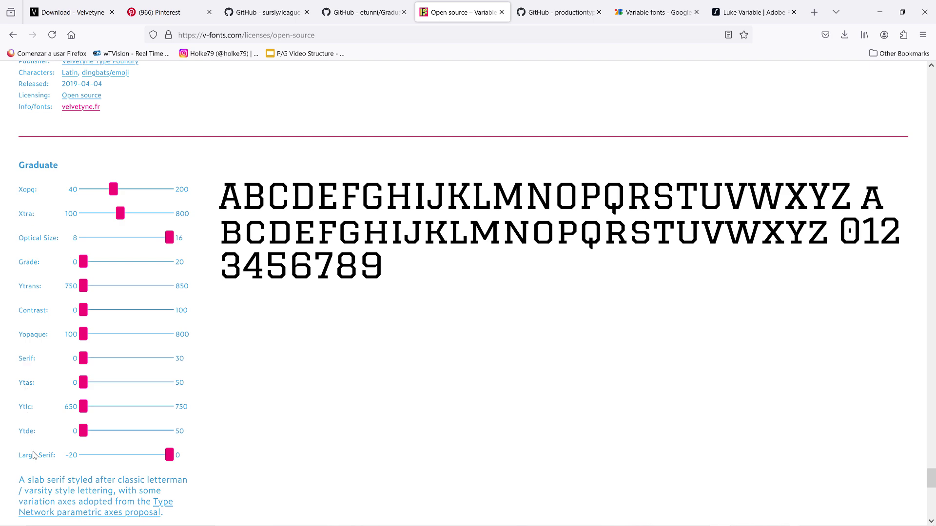
{"action": "scroll", "coordinate": [35, 457], "scroll_direction": "down", "scroll_amount": 3}
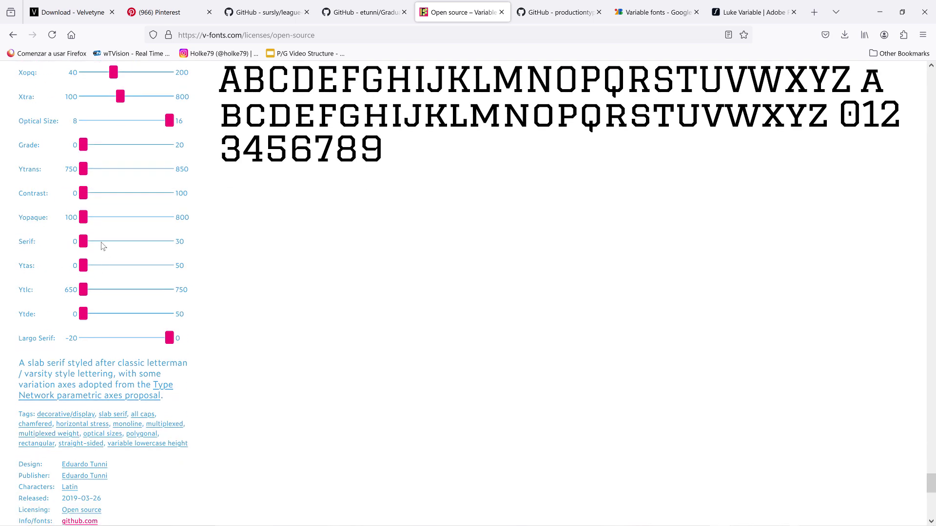
{"action": "scroll", "coordinate": [107, 256], "scroll_direction": "up", "scroll_amount": 1}
{"action": "left_click_drag", "start_coordinate": [85, 230], "coordinate": [97, 288]}
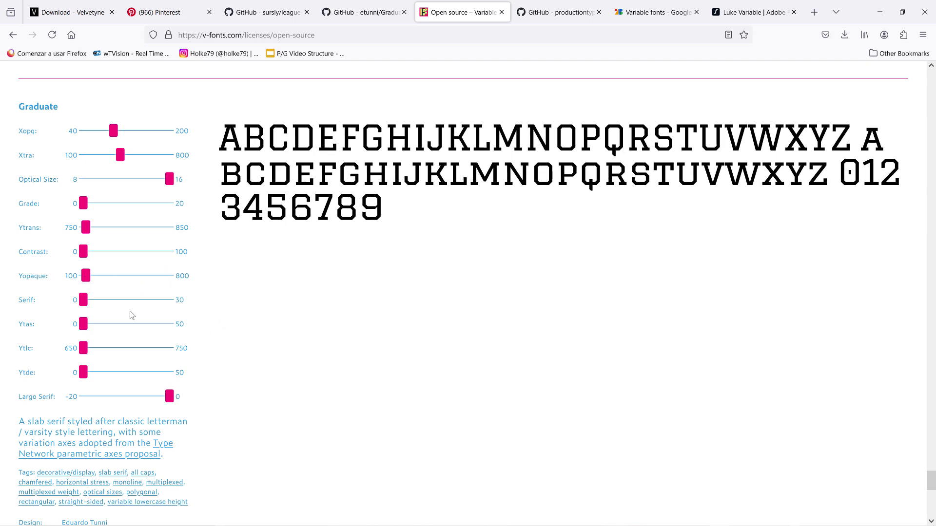
Check Graduate's GitHub download options, then return to v-fonts.com and select the open-source URL.
{"action": "scroll", "coordinate": [131, 315], "scroll_direction": "down", "scroll_amount": 3}
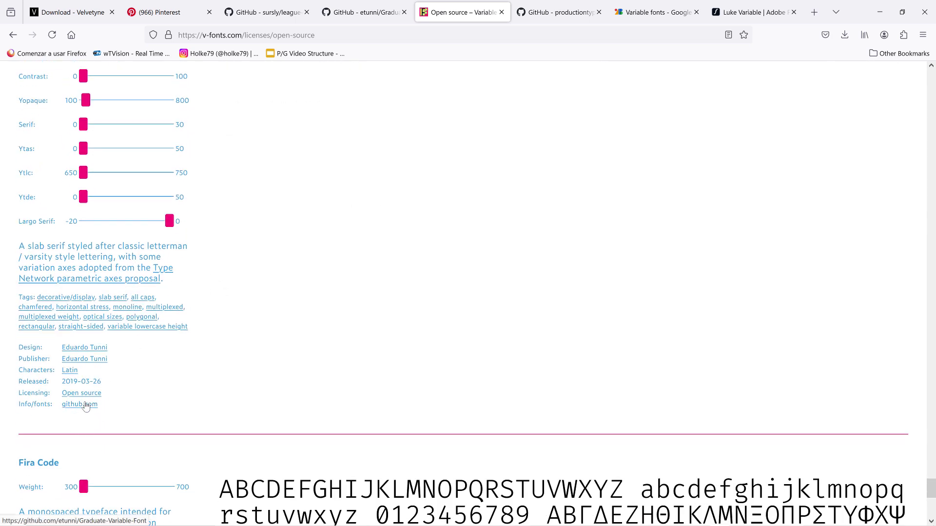
{"action": "left_click", "coordinate": [83, 405]}
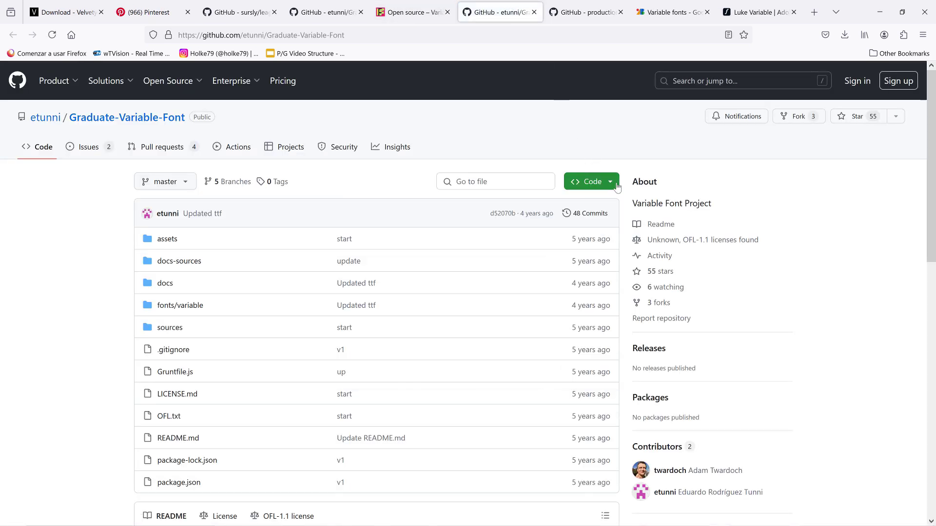
{"action": "left_click", "coordinate": [616, 186]}
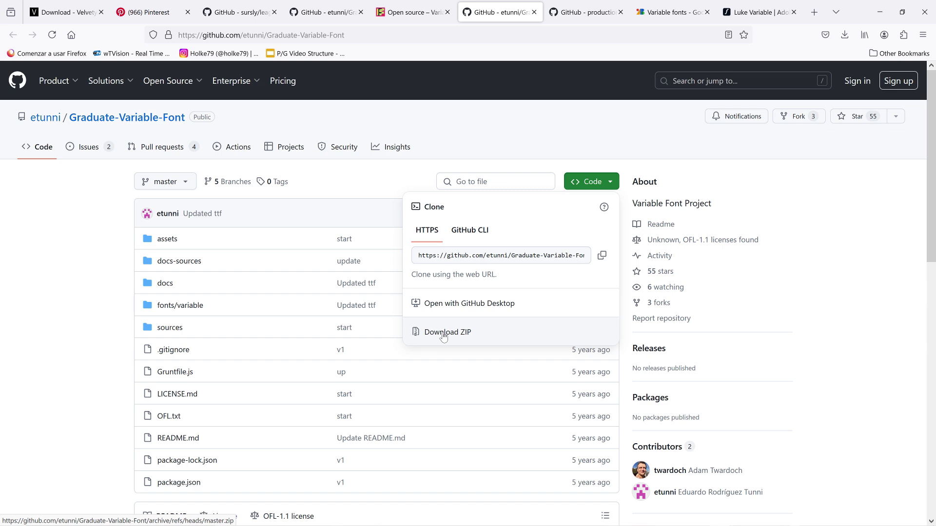
{"action": "left_click", "coordinate": [427, 12]}
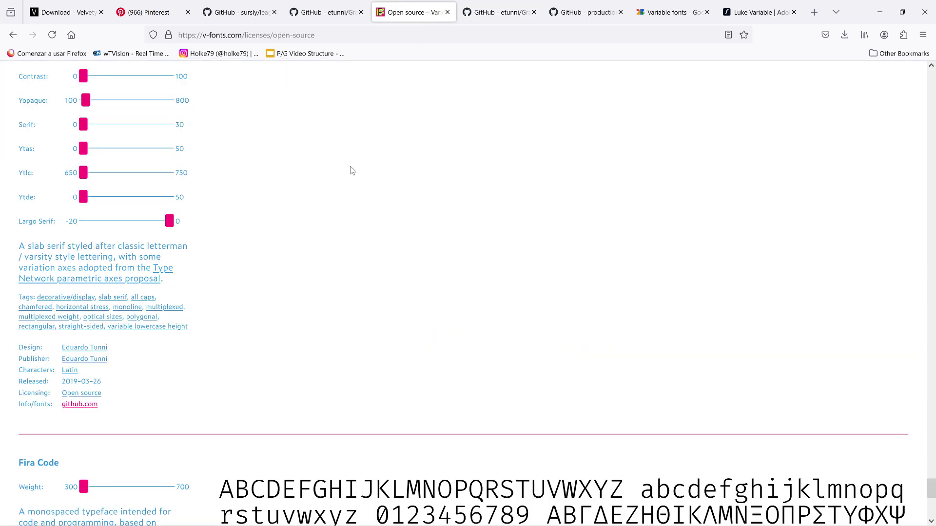
{"action": "left_click_drag", "start_coordinate": [275, 33], "coordinate": [323, 34]}
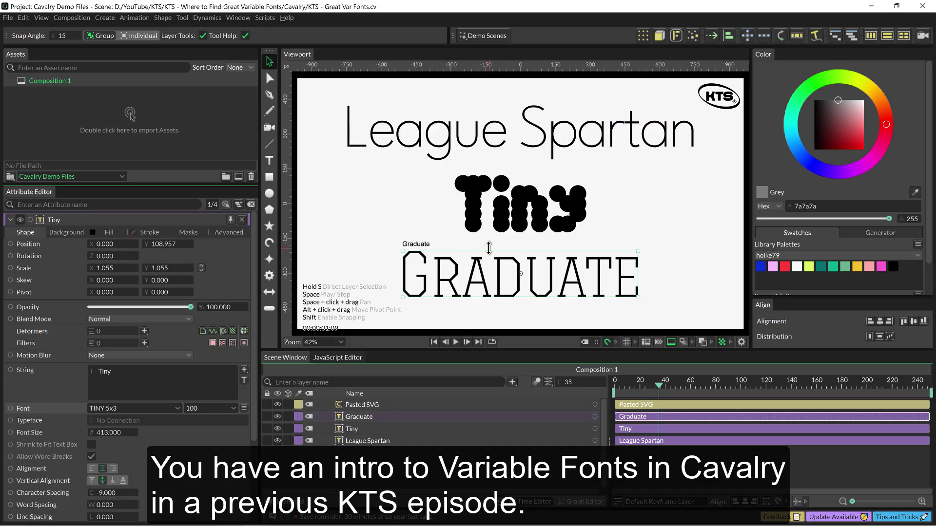
Select the Tiny and League Spartan texts, loading League Spartan Regular, size 264, for editing.
{"action": "left_click", "coordinate": [492, 224]}
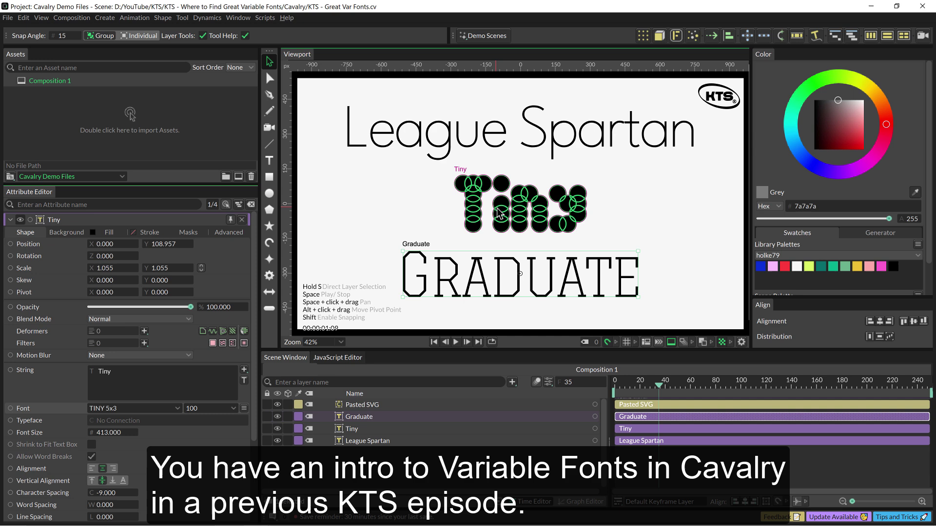
{"action": "left_click", "coordinate": [463, 143]}
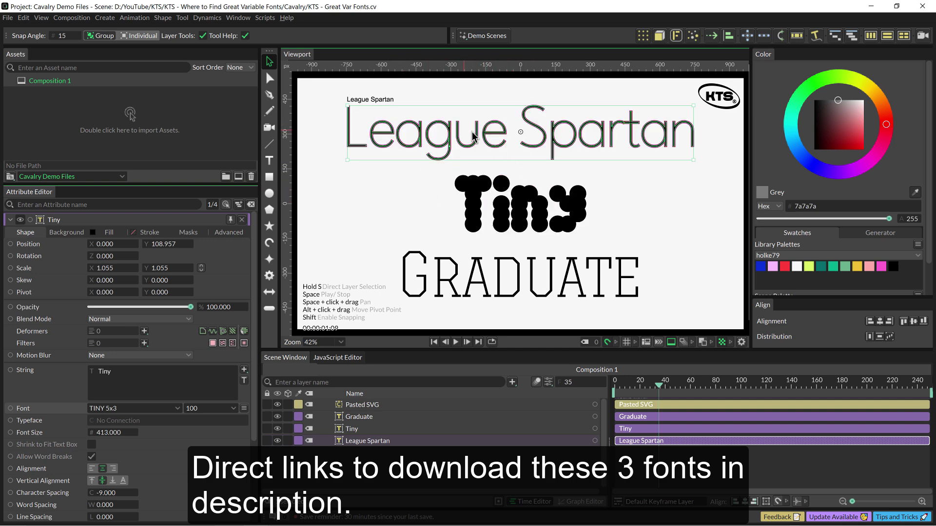
{"action": "left_click", "coordinate": [361, 441]}
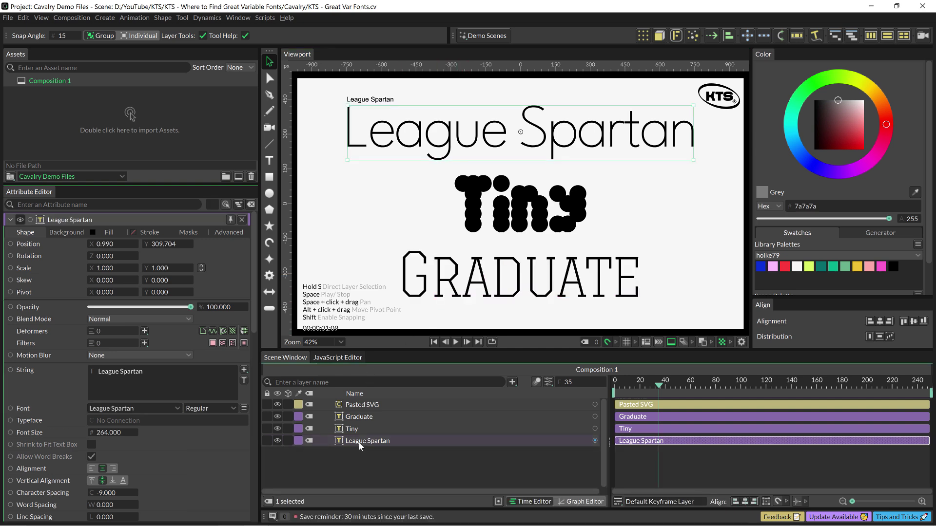
Drag League Spartan's Weight axis to 900 and keyframe it.
{"action": "left_click", "coordinate": [245, 410]}
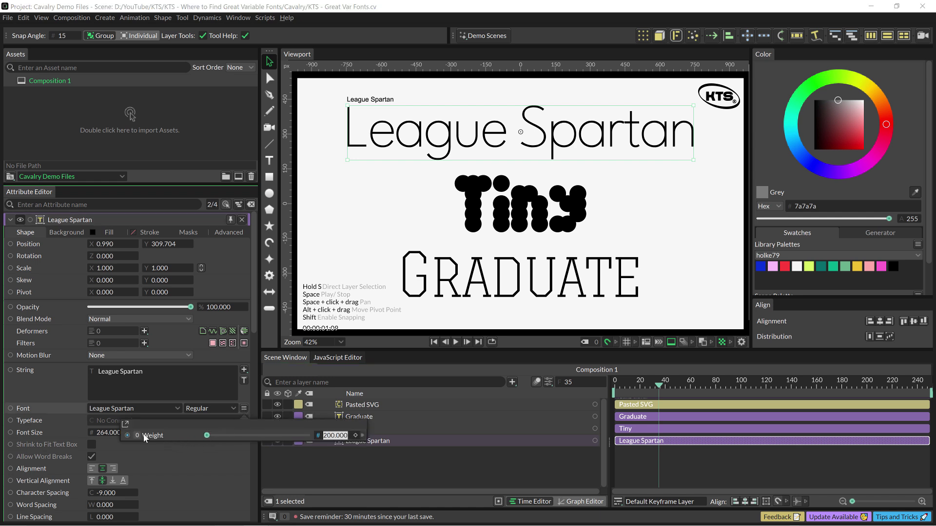
{"action": "mouse_move", "coordinate": [207, 437]}
{"action": "left_mouse_down"}
{"action": "mouse_move", "coordinate": [301, 439]}
{"action": "mouse_move", "coordinate": [199, 438]}
{"action": "left_mouse_up"}
{"action": "left_click_drag", "start_coordinate": [209, 437], "coordinate": [314, 438]}
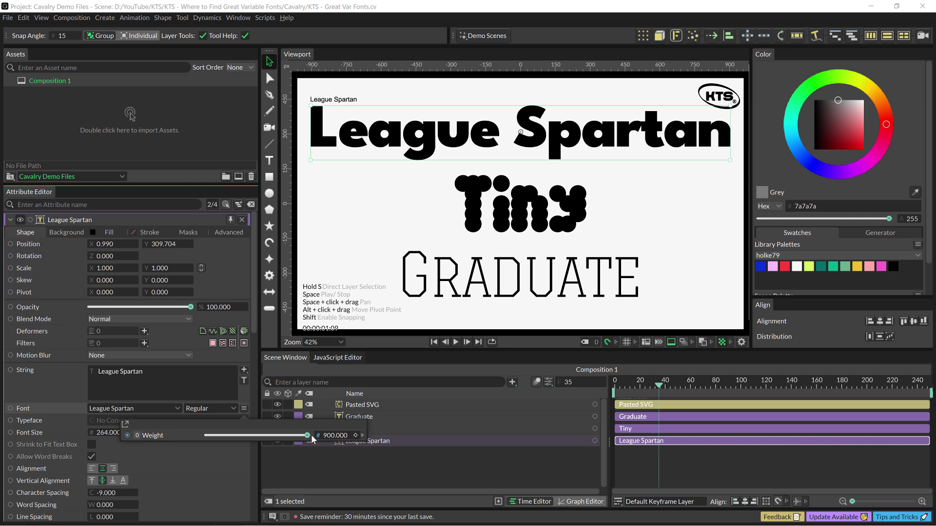
{"action": "left_click", "coordinate": [356, 437]}
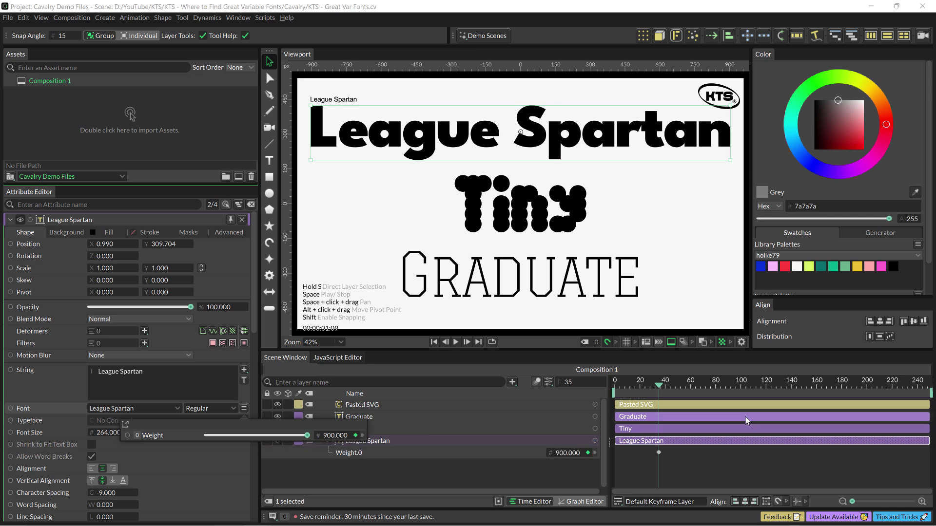
Scrub back to frame 0 and set League Spartan's Weight to 200.
{"action": "left_click", "coordinate": [652, 386]}
{"action": "left_click_drag", "start_coordinate": [651, 387], "coordinate": [607, 391]}
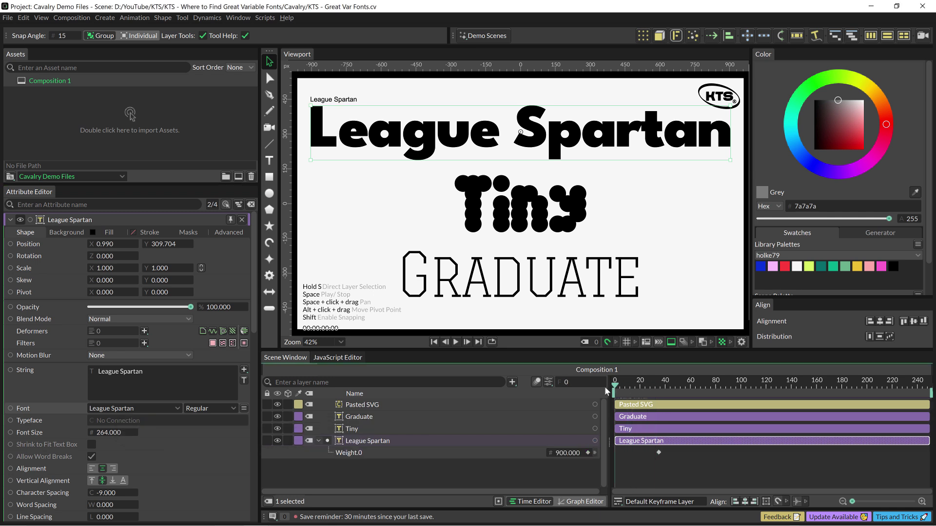
{"action": "left_click", "coordinate": [244, 410]}
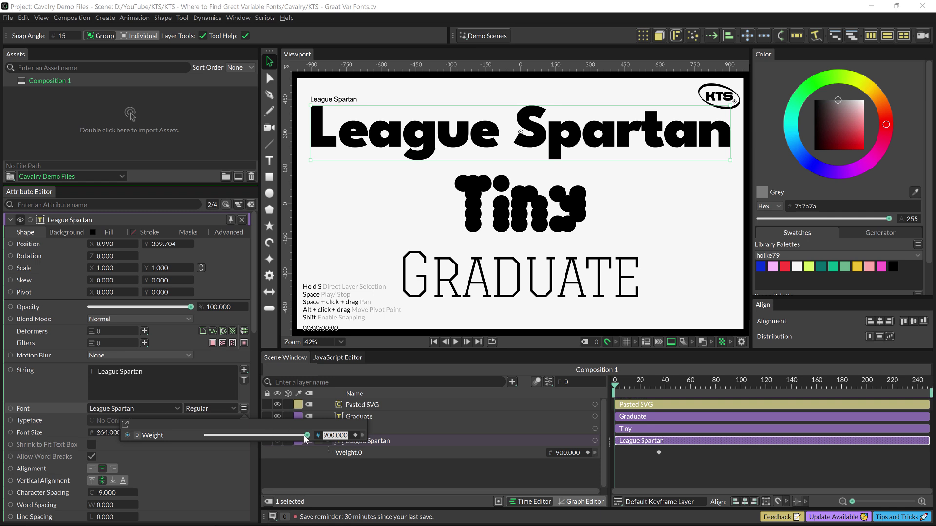
{"action": "left_click_drag", "start_coordinate": [307, 436], "coordinate": [200, 438]}
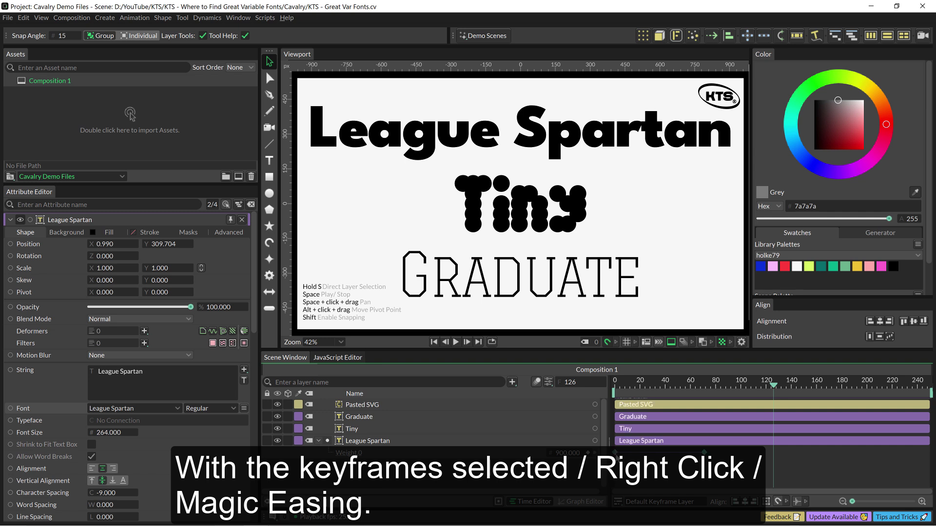
Apply Magic Easing 'Very Slow In, Very Slow Out' to League Spartan's weight keyframes.
{"action": "right_click", "coordinate": [615, 288]}
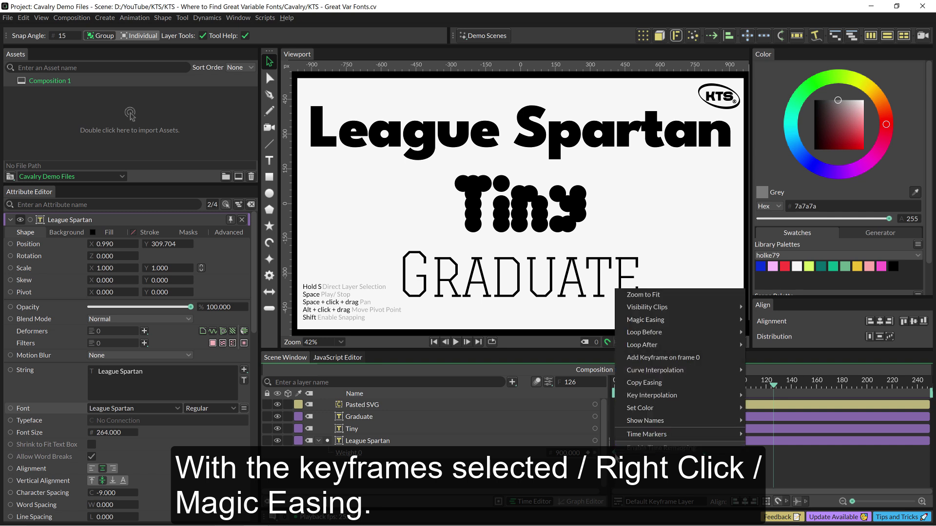
{"action": "mouse_move", "coordinate": [662, 324]}
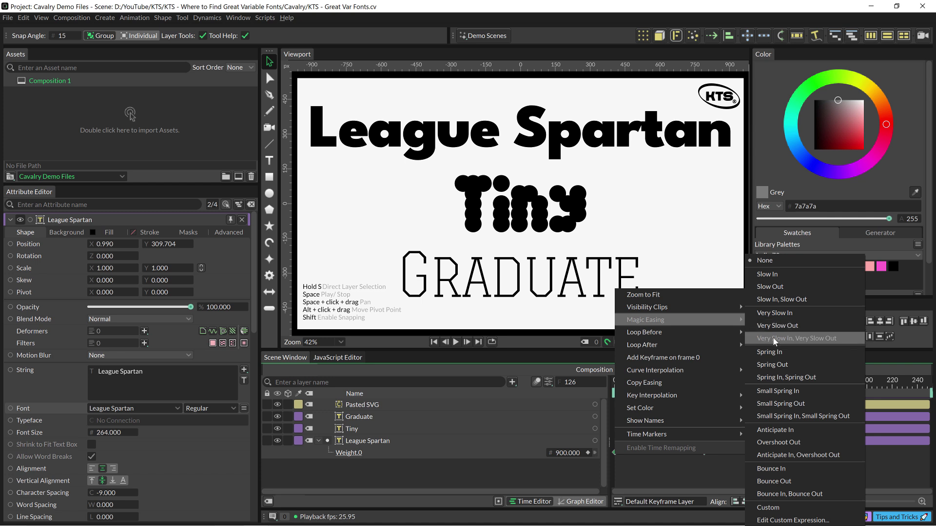
{"action": "left_click", "coordinate": [775, 340]}
Play the weight animation from the start, thin to bold, then stop playback.
{"action": "left_click_drag", "start_coordinate": [668, 385], "coordinate": [596, 385]}
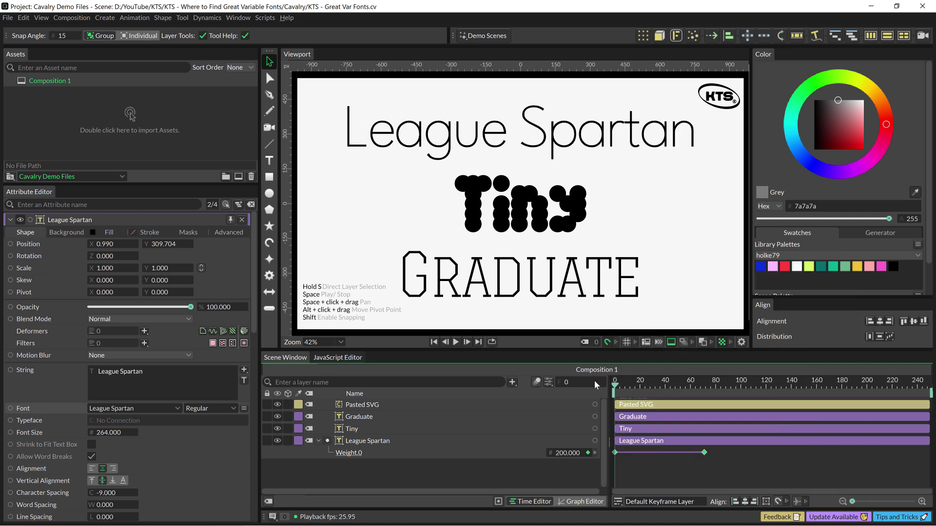
{"action": "key", "text": "space"}
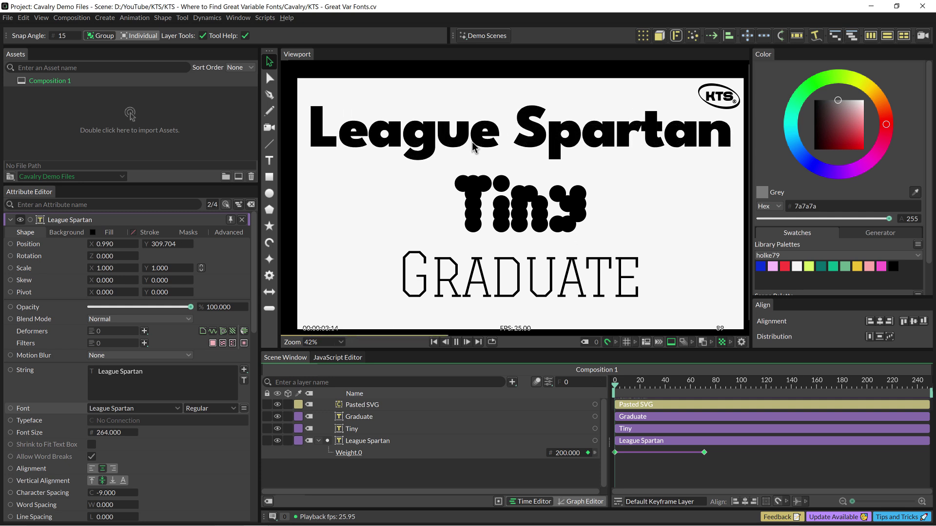
{"action": "key", "text": "space"}
Drop the Tiny text's Size axis from 166.2 to 32.4 so its letters become sparse dots.
{"action": "left_click", "coordinate": [366, 430]}
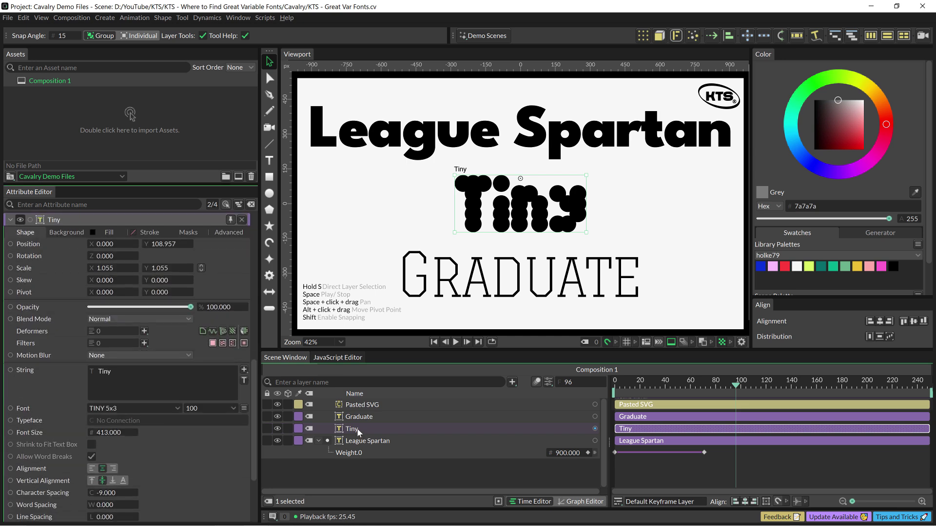
{"action": "left_click", "coordinate": [244, 409]}
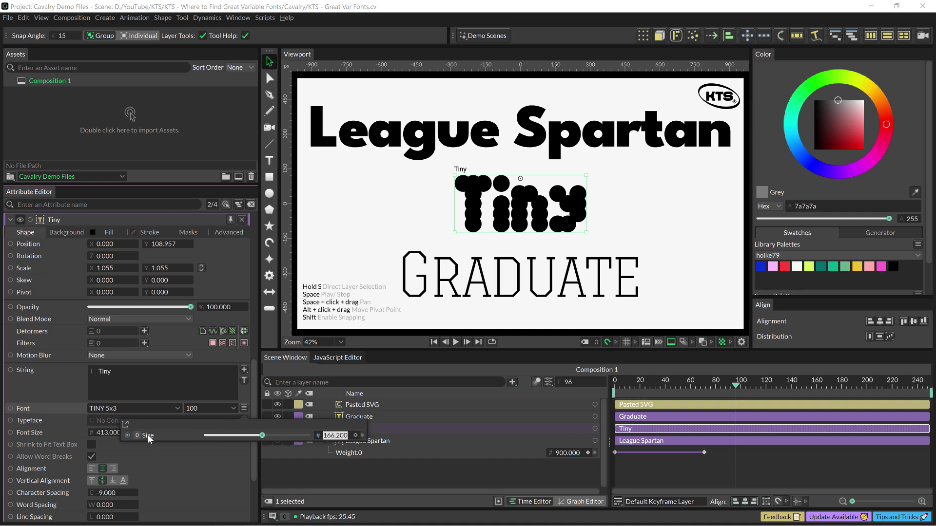
{"action": "mouse_move", "coordinate": [263, 439]}
{"action": "left_mouse_down"}
{"action": "mouse_move", "coordinate": [206, 439]}
{"action": "mouse_move", "coordinate": [312, 437]}
{"action": "mouse_move", "coordinate": [231, 435]}
{"action": "mouse_move", "coordinate": [246, 436]}
{"action": "left_mouse_up"}
{"action": "left_click", "coordinate": [384, 419]}
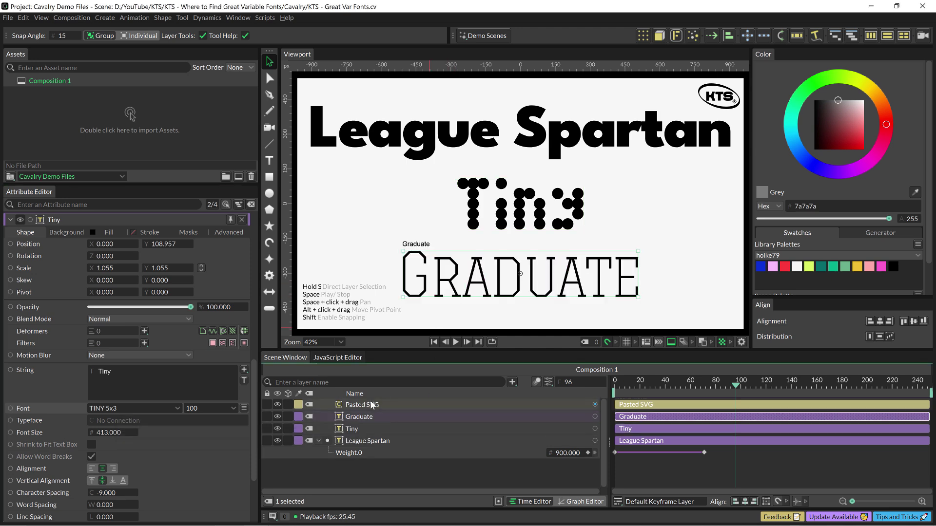
Preview Graduate's Contrast, Yopaque, Xopq and Ytlc axes by dragging each slider through its range.
{"action": "left_click", "coordinate": [374, 419]}
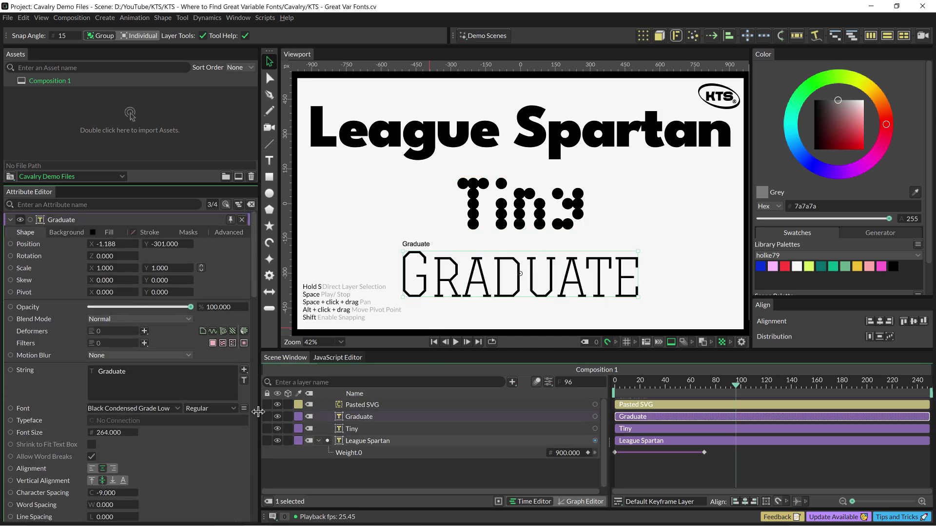
{"action": "left_click", "coordinate": [244, 409]}
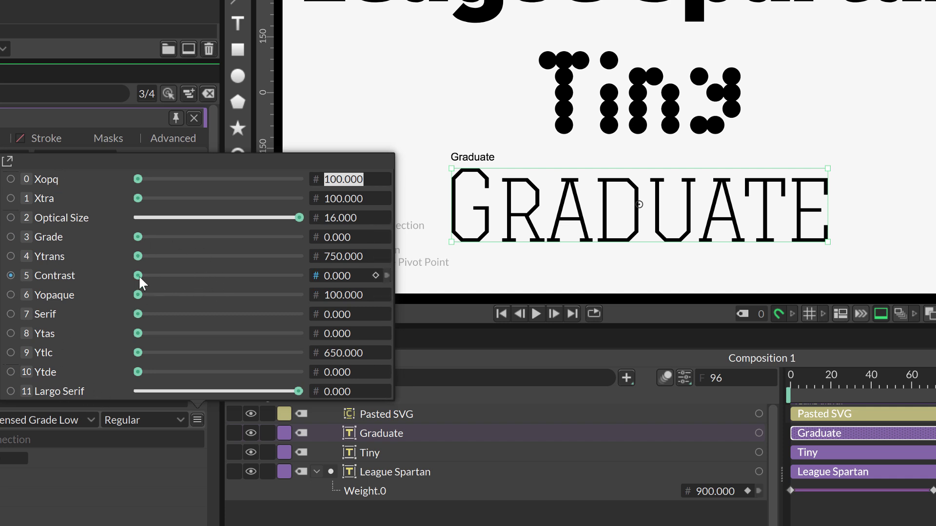
{"action": "mouse_move", "coordinate": [139, 274]}
{"action": "left_mouse_down"}
{"action": "mouse_move", "coordinate": [298, 287]}
{"action": "mouse_move", "coordinate": [117, 276]}
{"action": "mouse_move", "coordinate": [303, 278]}
{"action": "mouse_move", "coordinate": [134, 274]}
{"action": "left_mouse_up"}
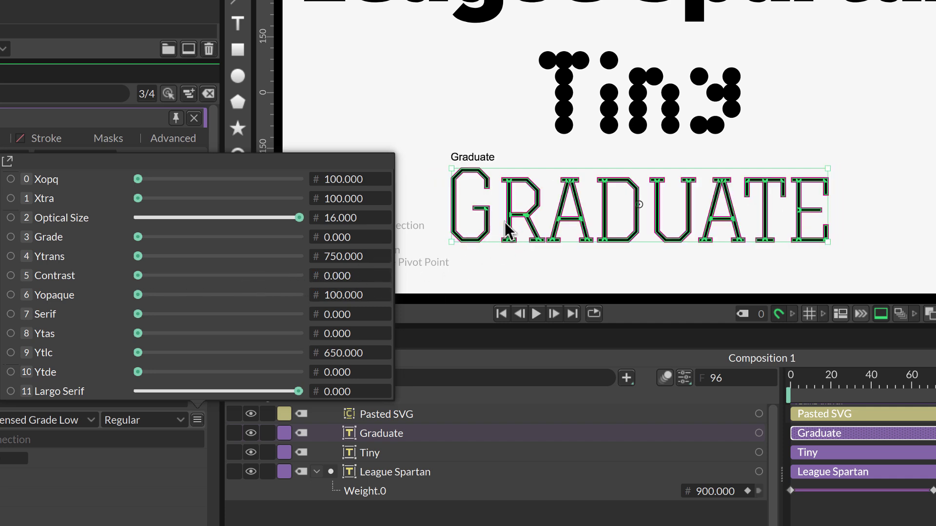
{"action": "left_click_drag", "start_coordinate": [138, 298], "coordinate": [204, 296]}
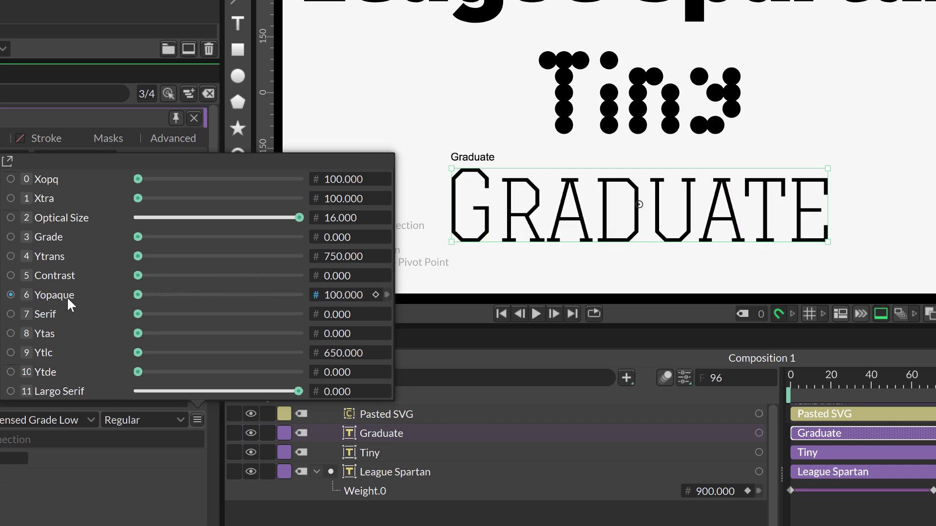
{"action": "mouse_move", "coordinate": [139, 295]}
{"action": "left_mouse_down"}
{"action": "mouse_move", "coordinate": [293, 294]}
{"action": "mouse_move", "coordinate": [126, 293]}
{"action": "left_mouse_up"}
{"action": "left_click_drag", "start_coordinate": [138, 179], "coordinate": [134, 198]}
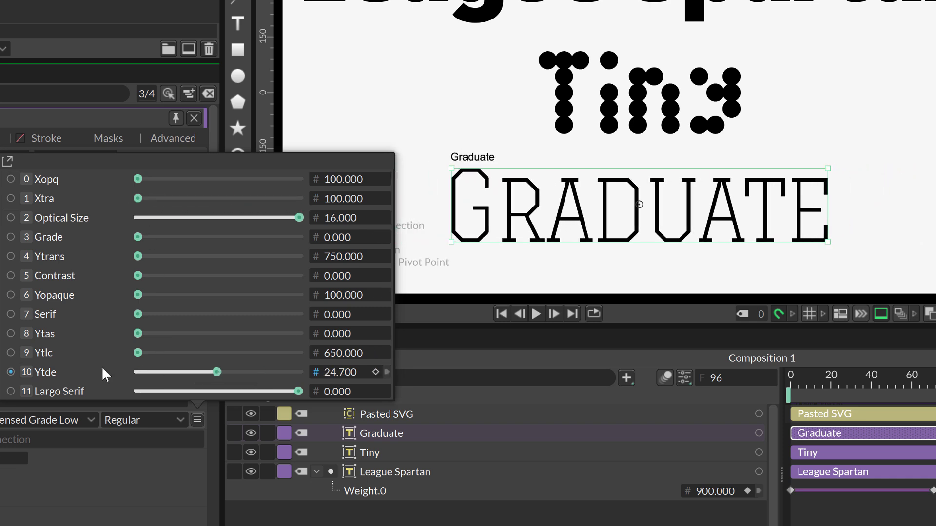
{"action": "left_click_drag", "start_coordinate": [133, 350], "coordinate": [75, 353]}
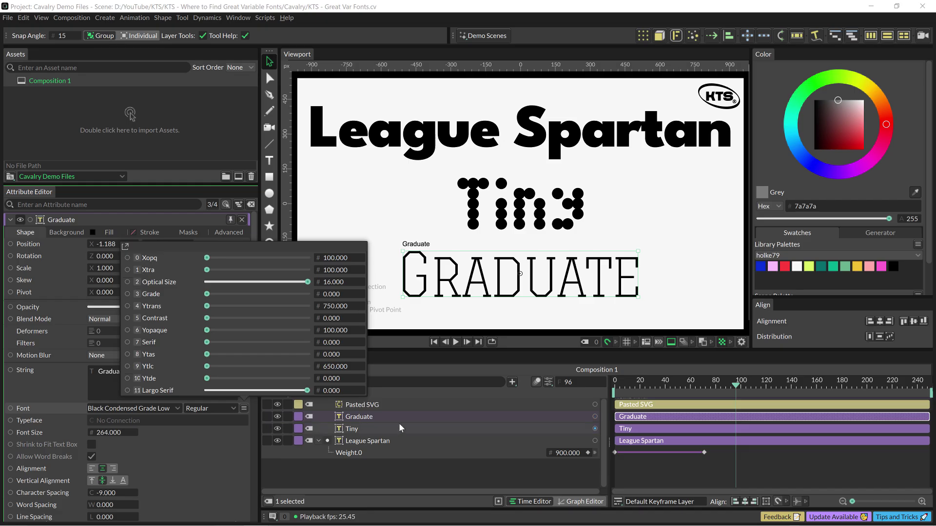
Click the empty viewport to close Graduate's axes list and deselect the layer.
{"action": "left_click", "coordinate": [509, 326]}
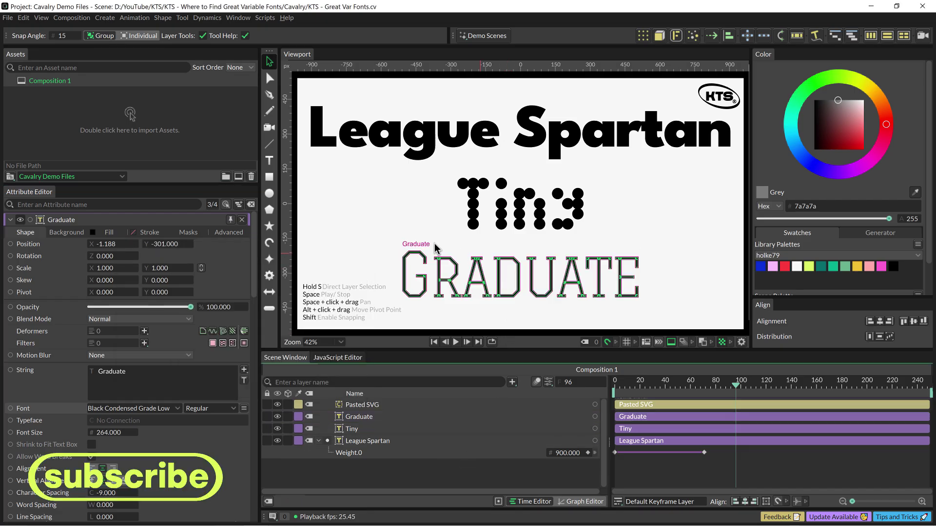